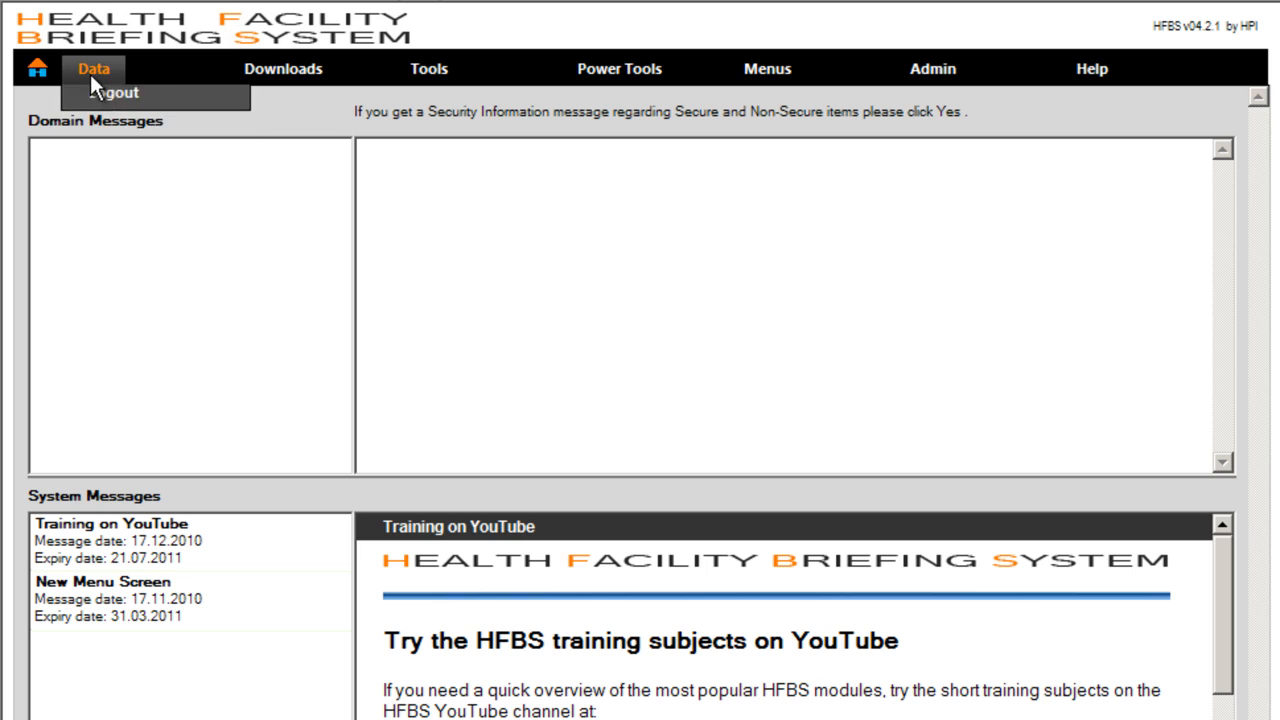
# Load the HFBS Demonstration project.
pyautogui.moveTo(91, 74)
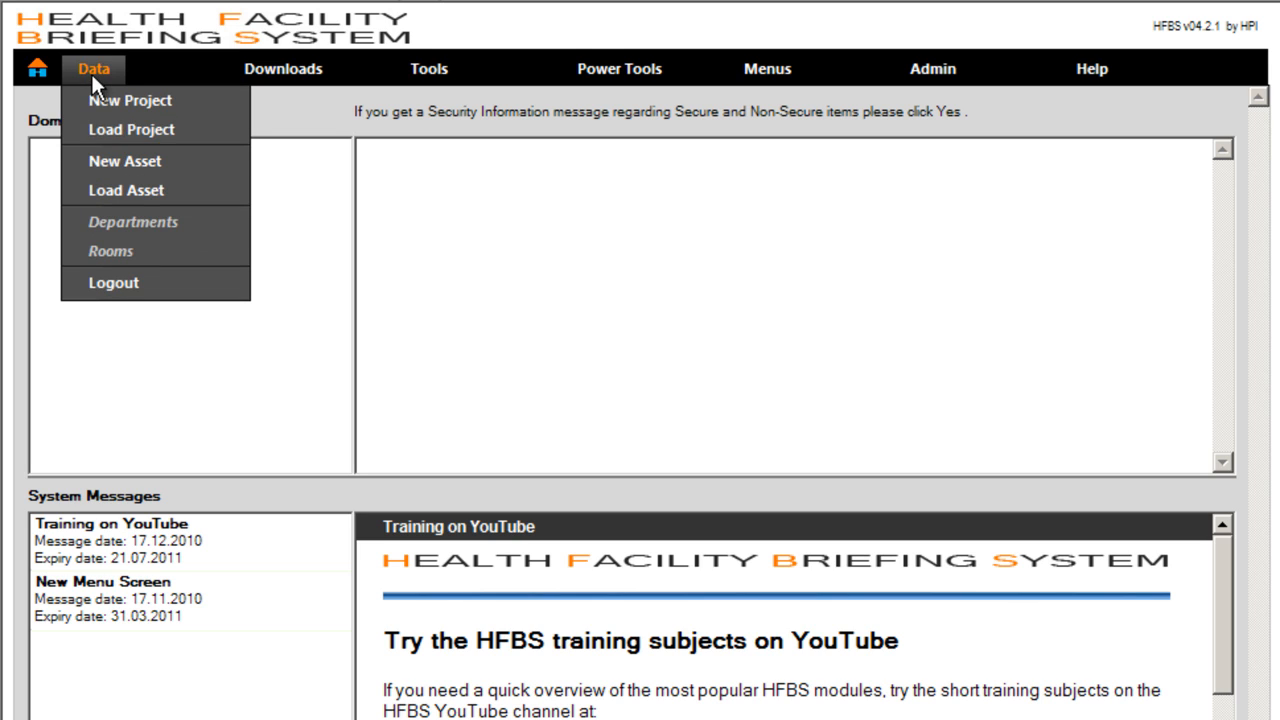
pyautogui.click(122, 127)
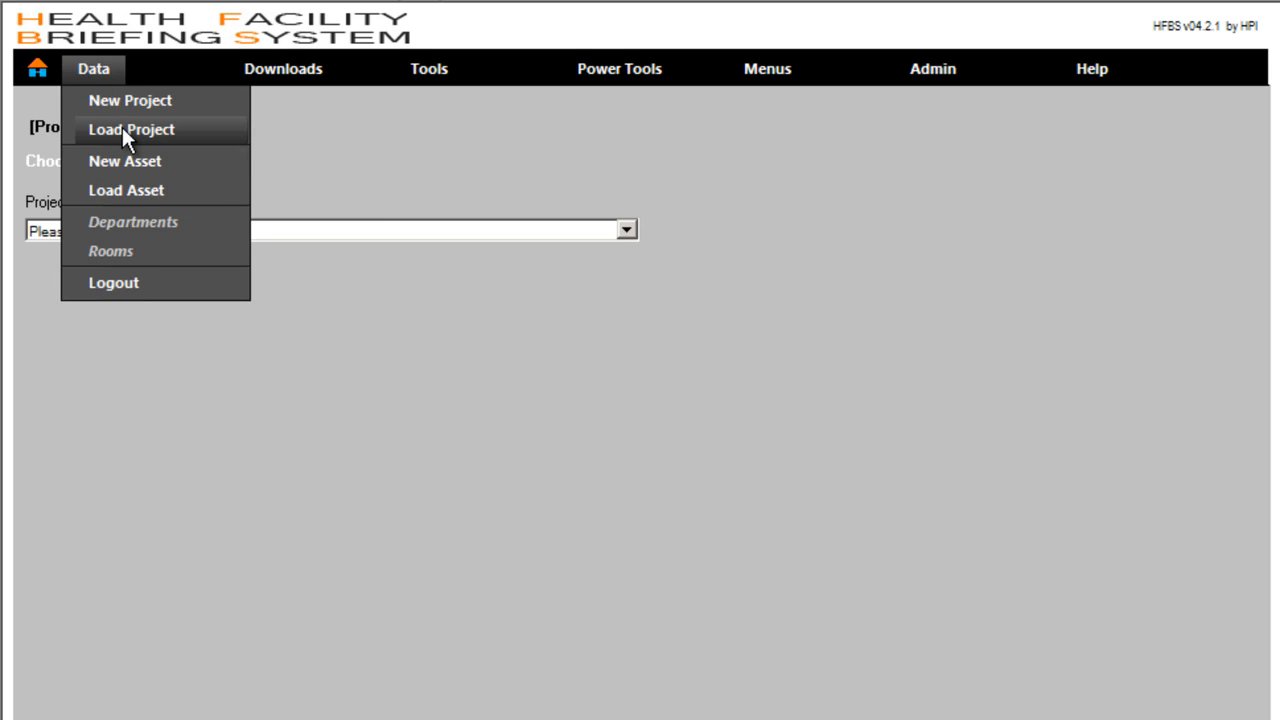
pyautogui.click(626, 231)
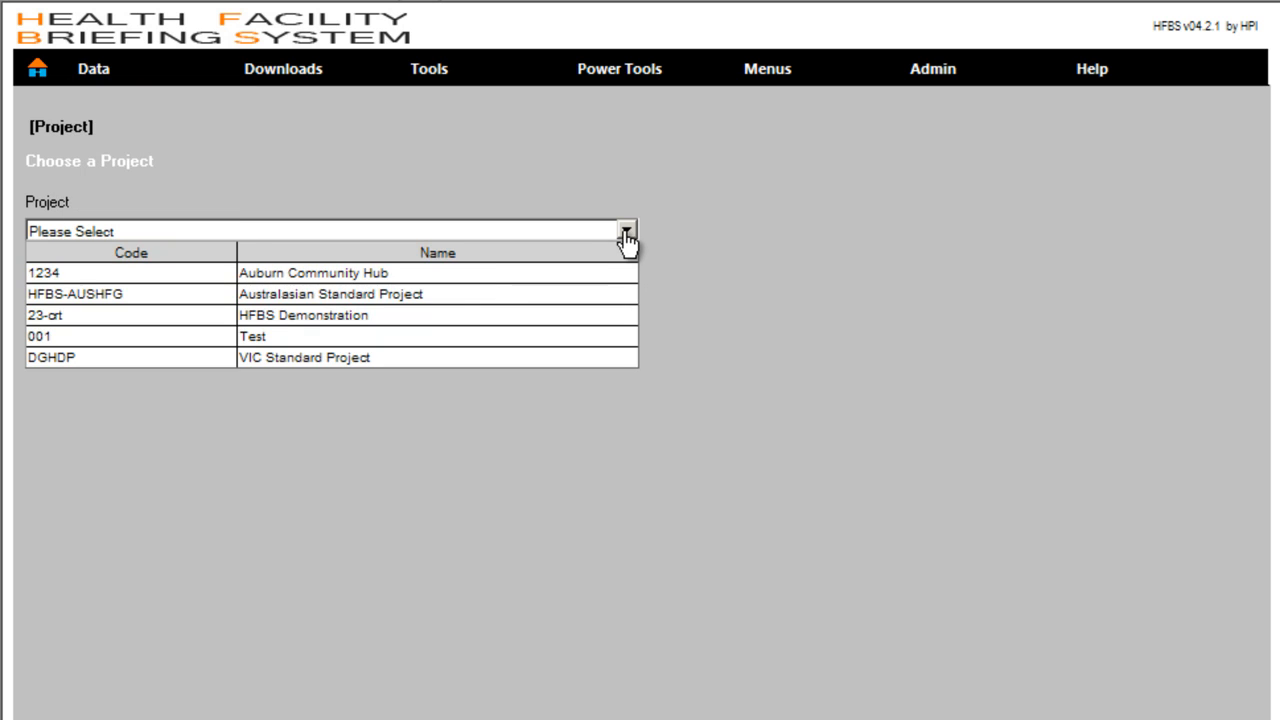
pyautogui.click(393, 315)
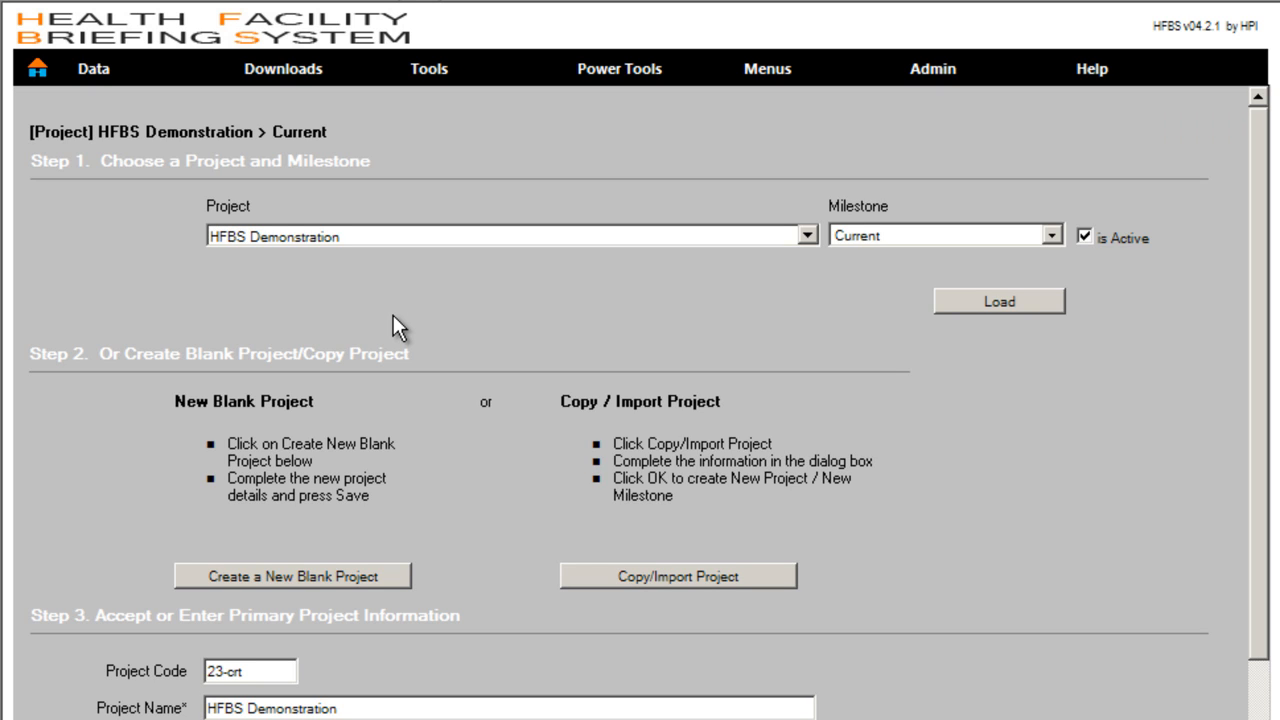
# Open the project's departments and select the Admissions department.
pyautogui.click(91, 69)
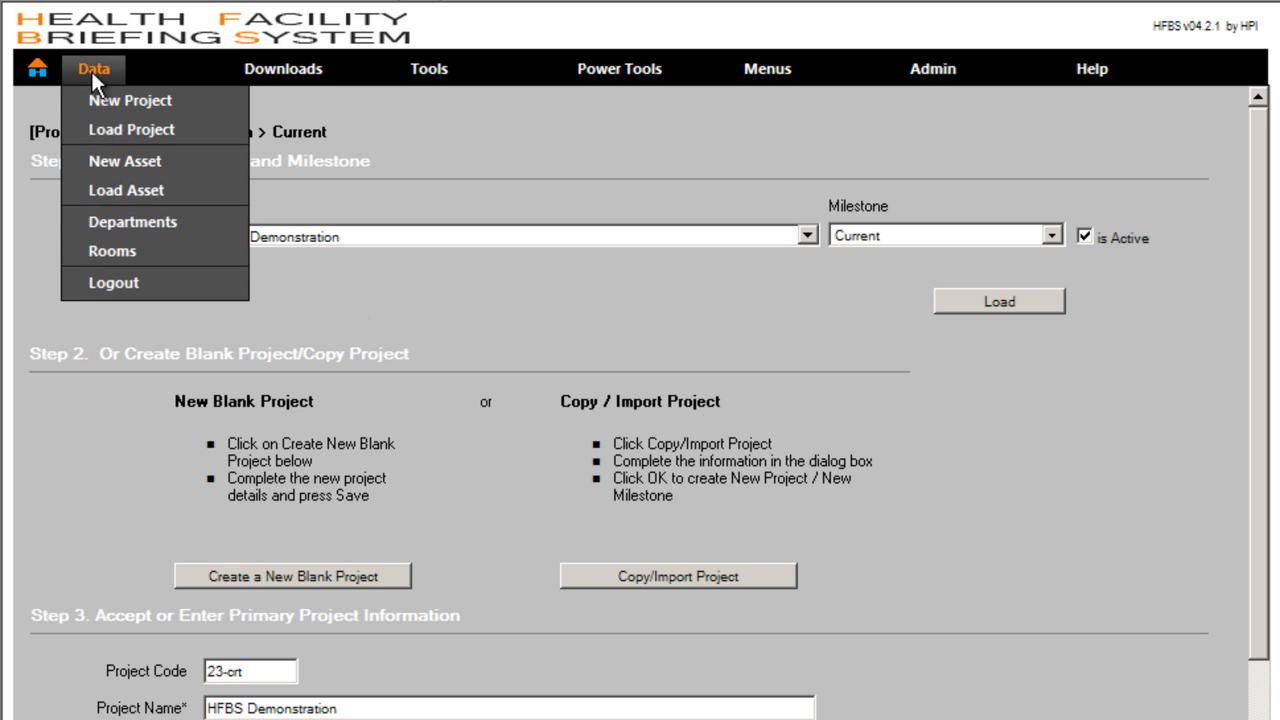
pyautogui.click(99, 222)
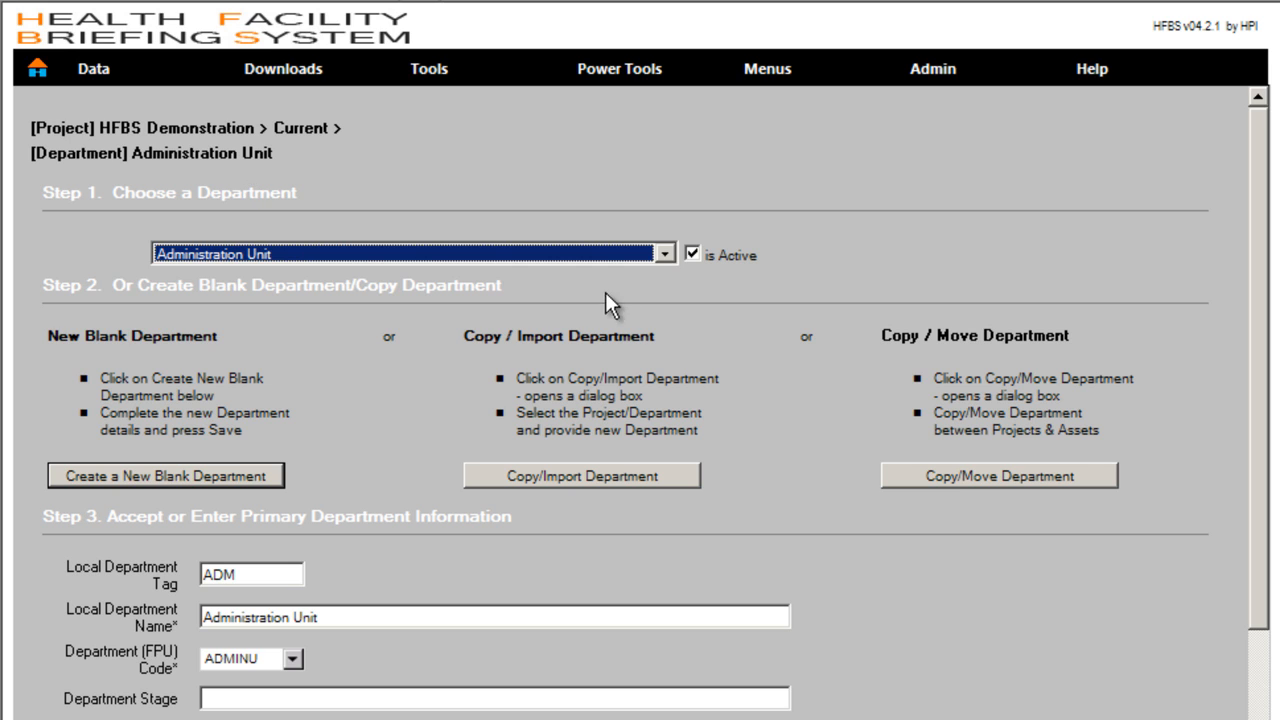
pyautogui.click(666, 248)
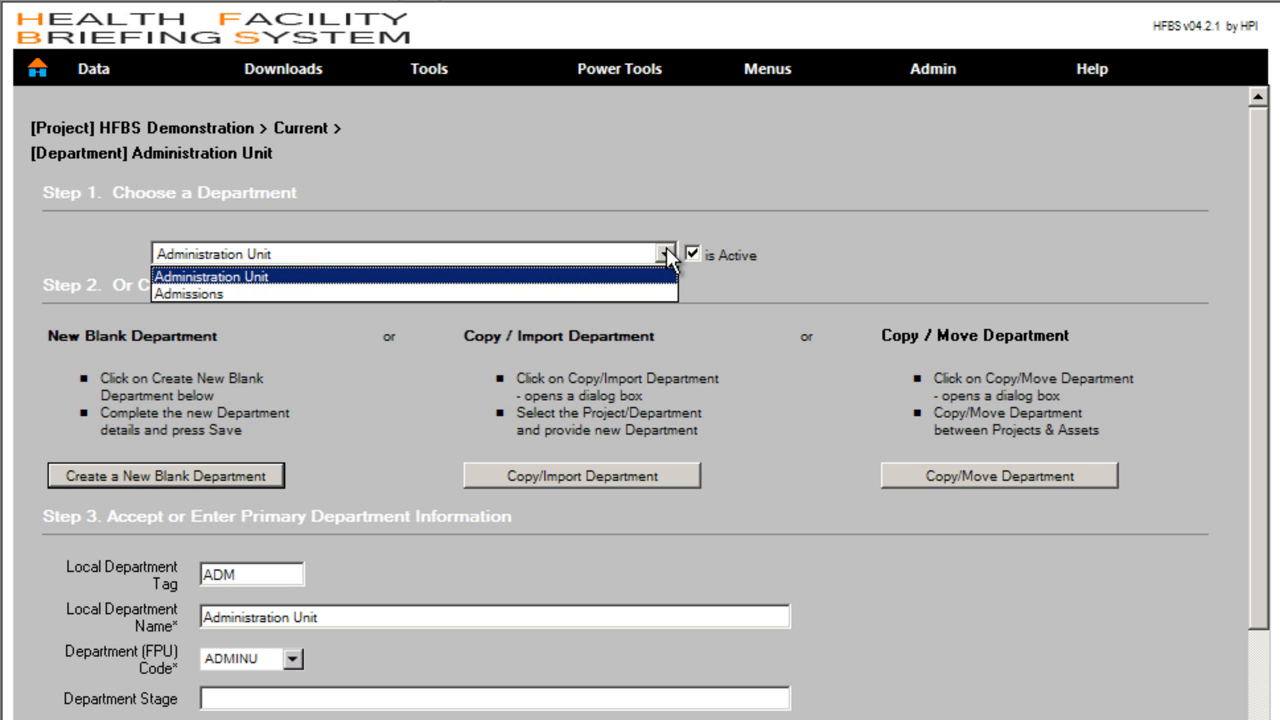
pyautogui.click(204, 293)
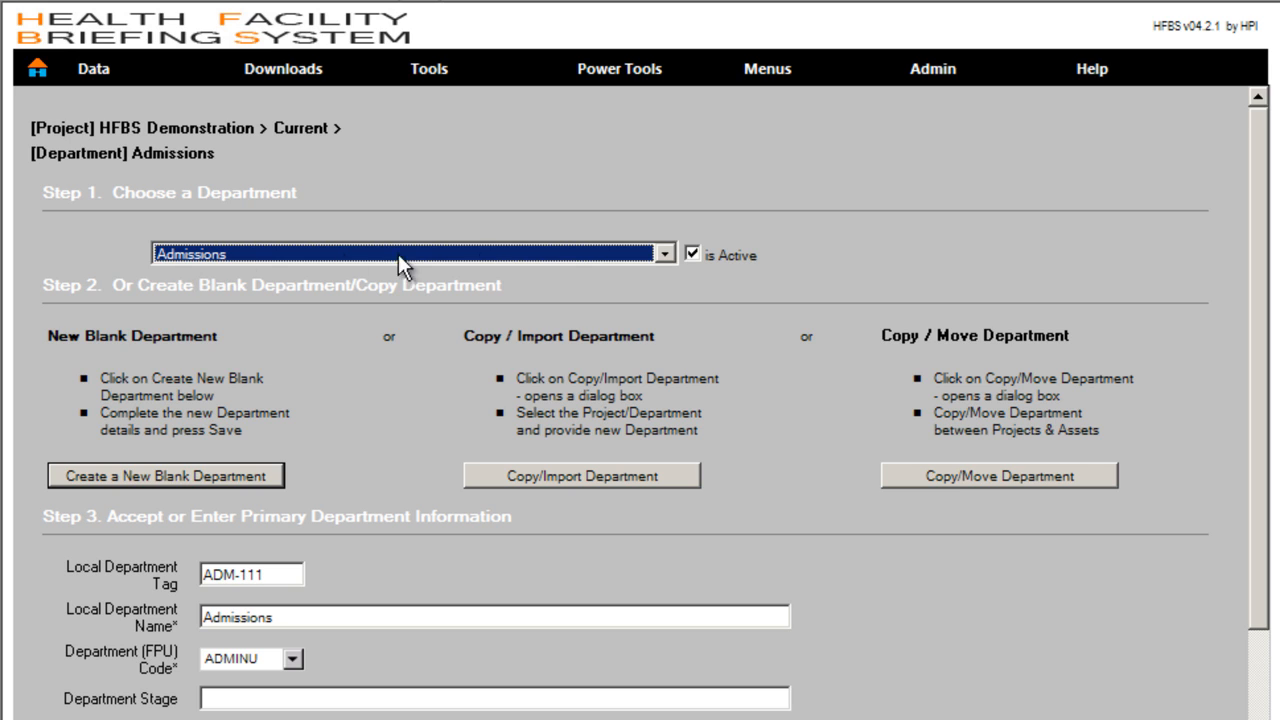
pyautogui.click(693, 252)
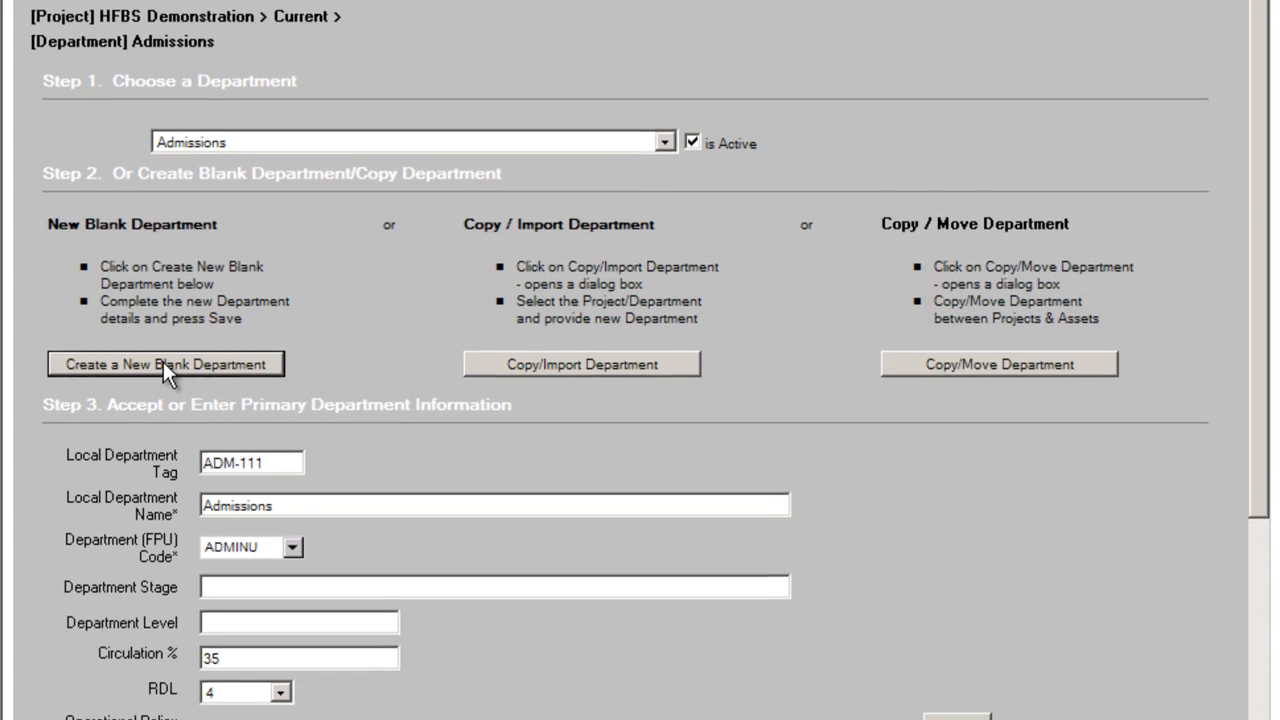
# Create a new blank department with local tag INP-123 and local name "Inpatient Unit 1".
pyautogui.click(163, 475)
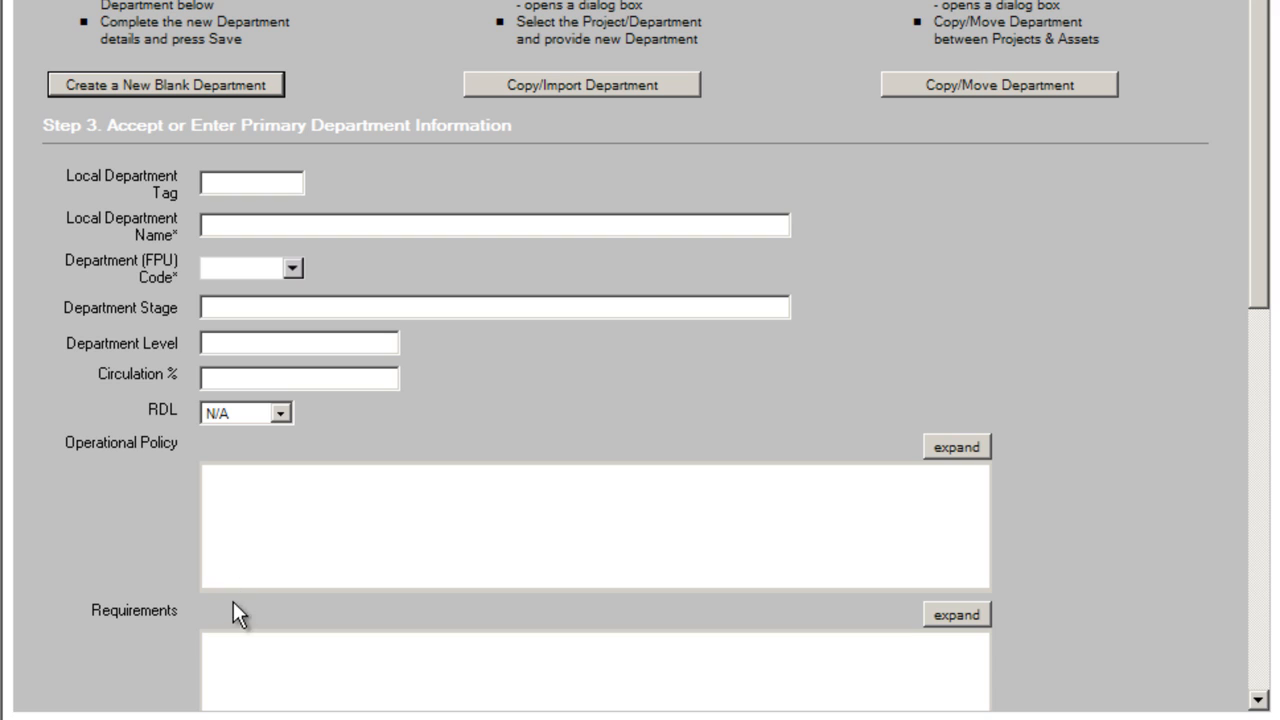
pyautogui.click(229, 183)
pyautogui.write('INF')
pyautogui.write('-123')
pyautogui.click(227, 227)
pyautogui.write('Inpatient Unit 1')
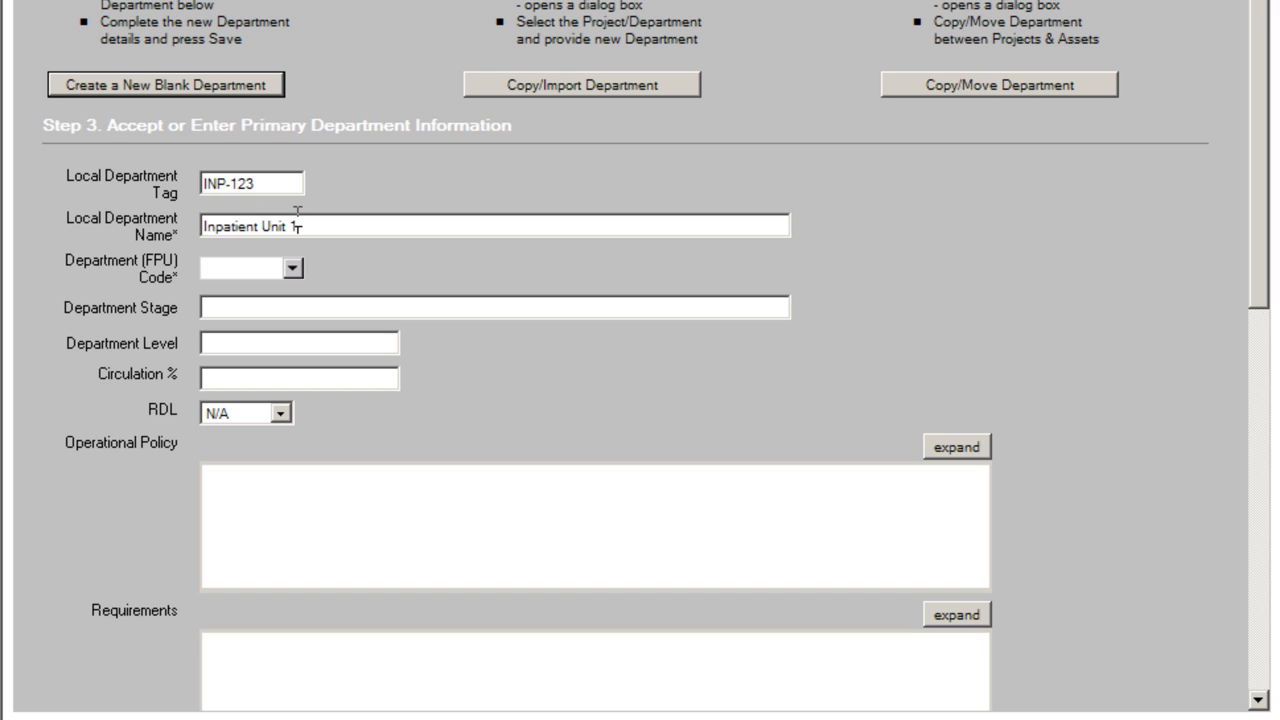
# Assign the FPU code IAU (Inpatient Accommodation Unit) to the new department and accept loading its key unit categories.
pyautogui.click(257, 270)
pyautogui.click(291, 268)
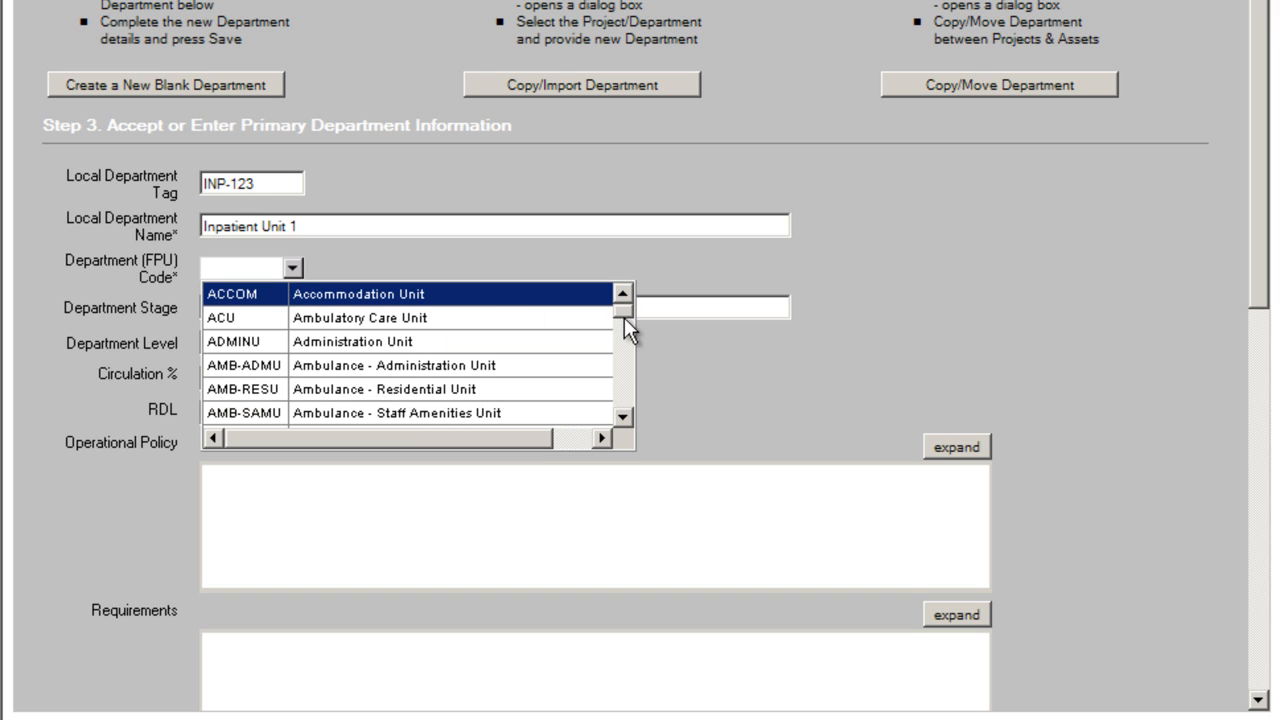
pyautogui.moveTo(623, 311); pyautogui.dragTo(624, 350)
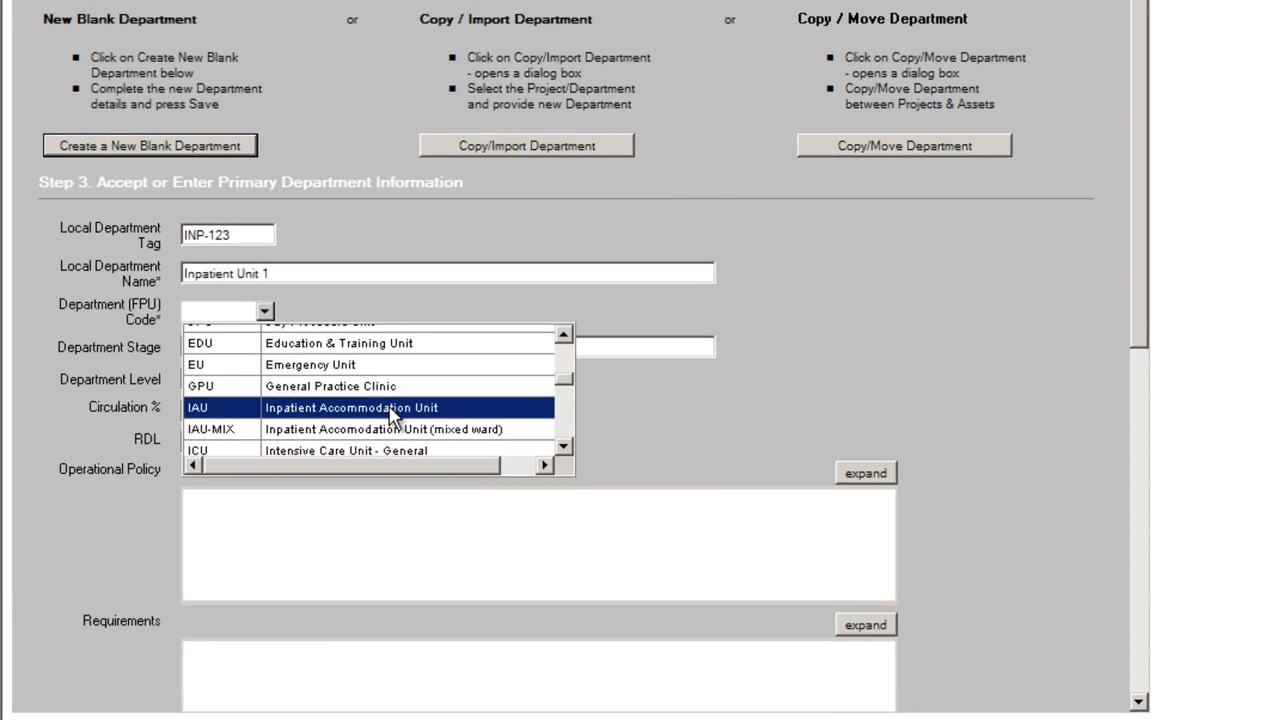
pyautogui.click(430, 374)
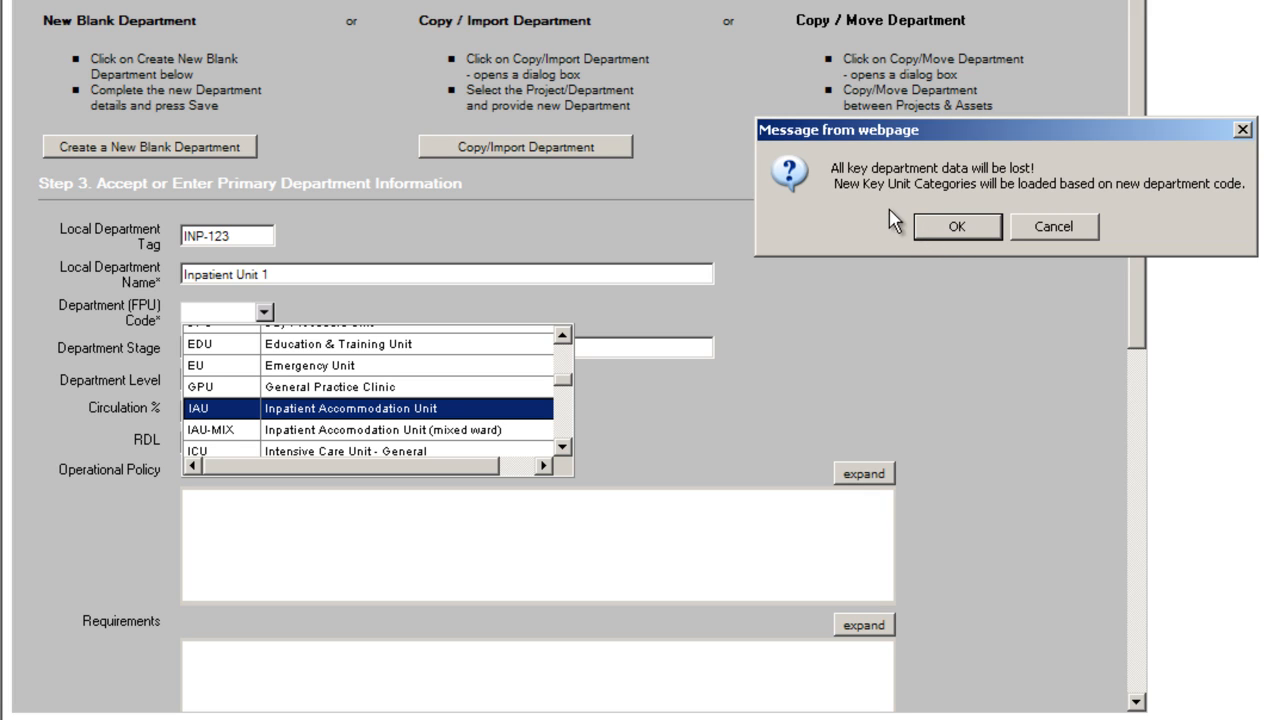
pyautogui.click(955, 227)
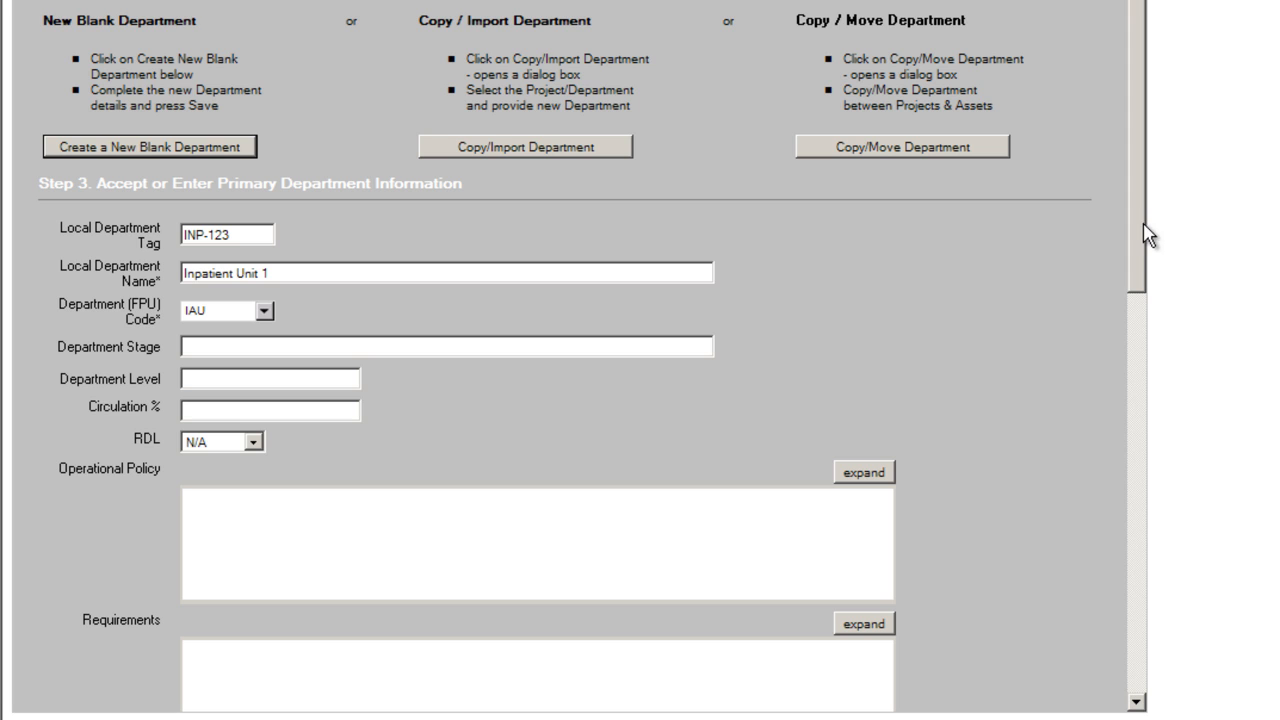
# Set the department stage to "Stage 1", the level to 2, the circulation to 32 % and the RDL to 4.
pyautogui.moveTo(1145, 234); pyautogui.dragTo(1160, 567)
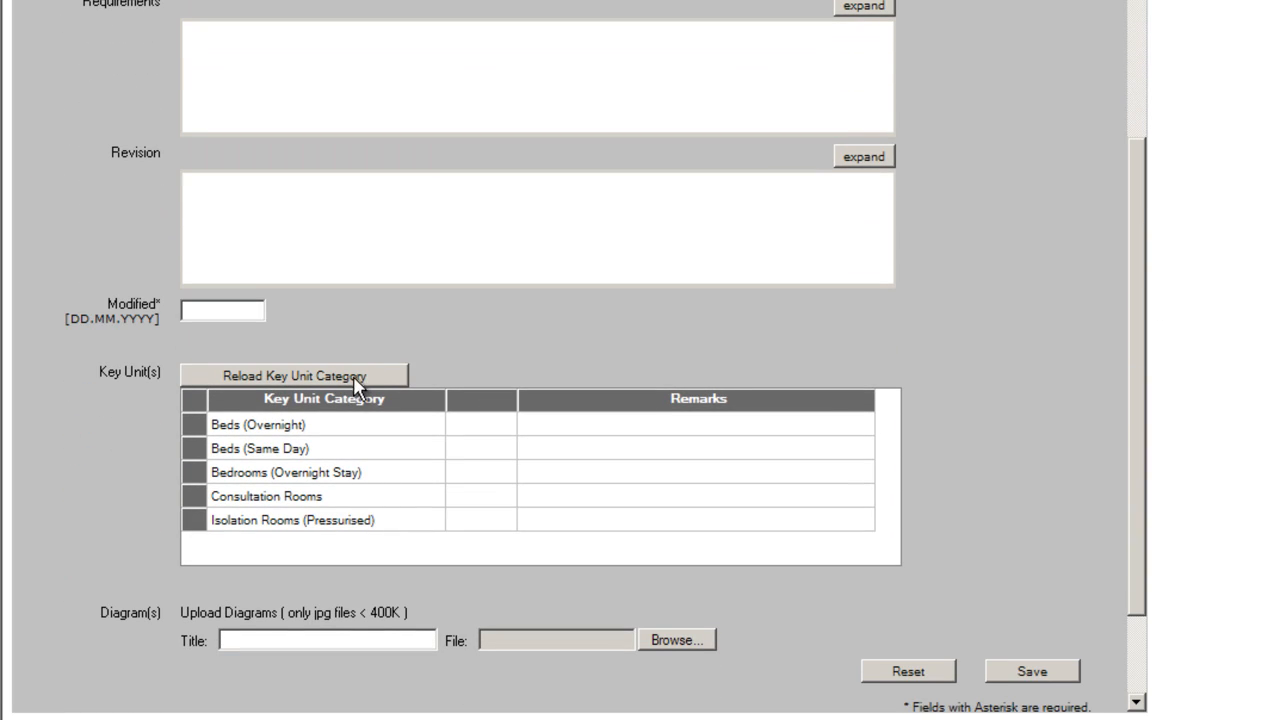
pyautogui.moveTo(1137, 526); pyautogui.dragTo(1134, 270)
pyautogui.click(215, 217)
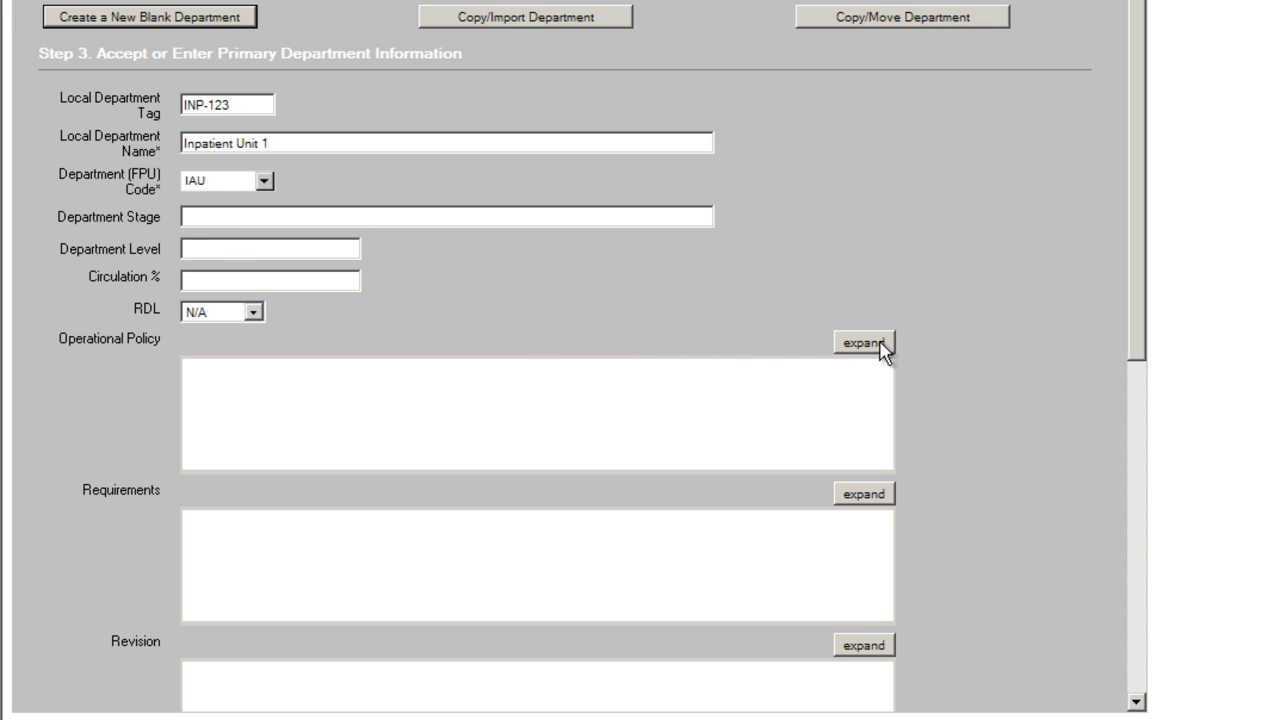
pyautogui.write('Stage 1')
pyautogui.click(200, 252)
pyautogui.write('2')
pyautogui.click(243, 282)
pyautogui.write('32')
pyautogui.click(253, 313)
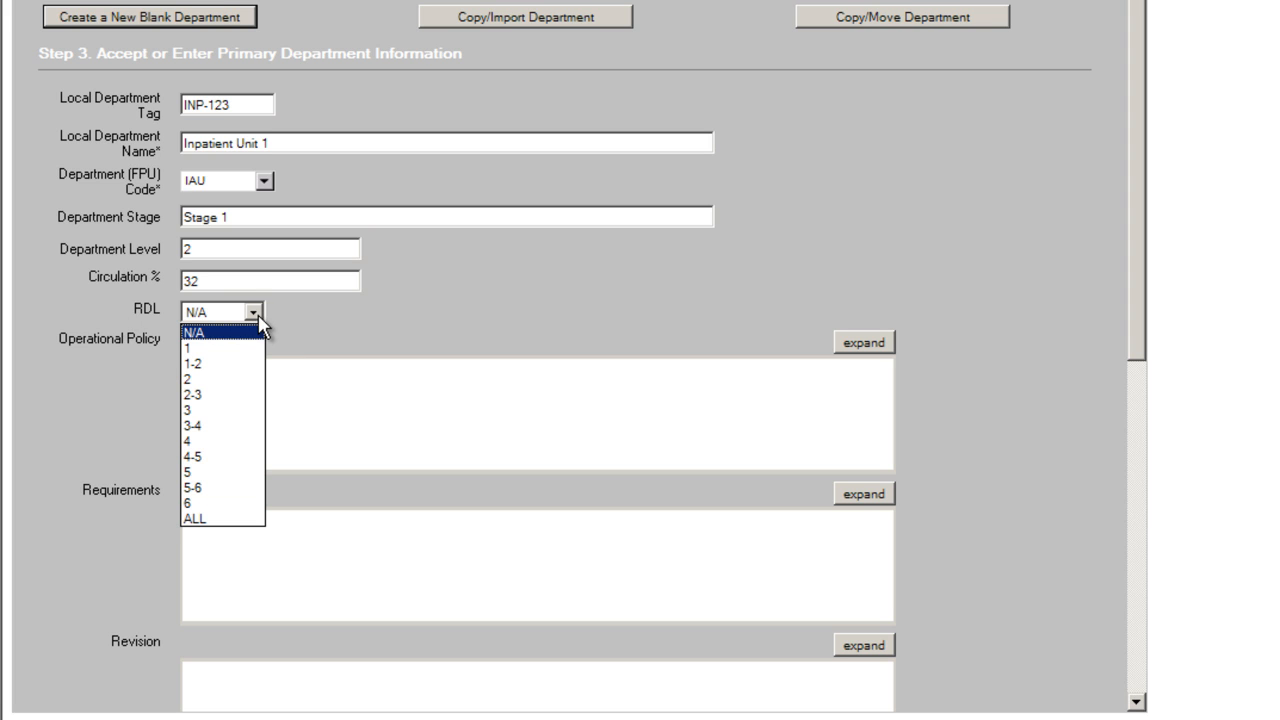
pyautogui.click(195, 440)
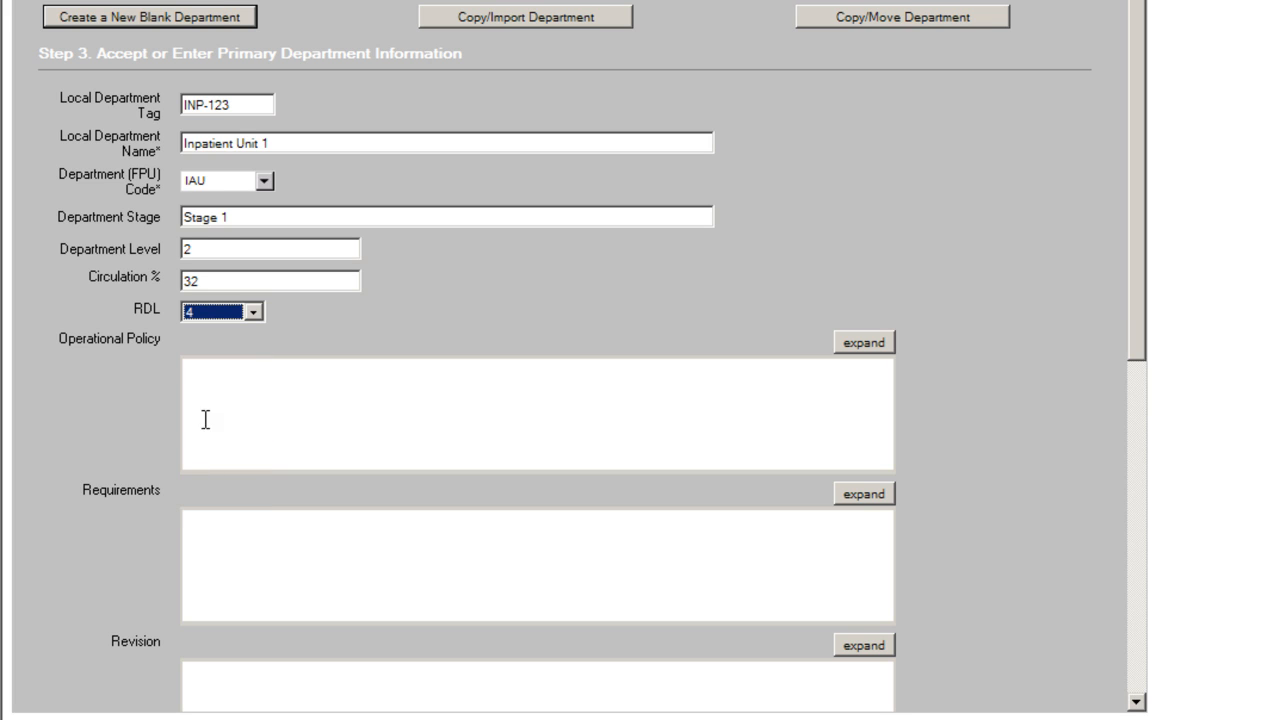
# Expand the Operational Policy text editor to view its formatting tools, and collapse it again.
pyautogui.click(285, 394)
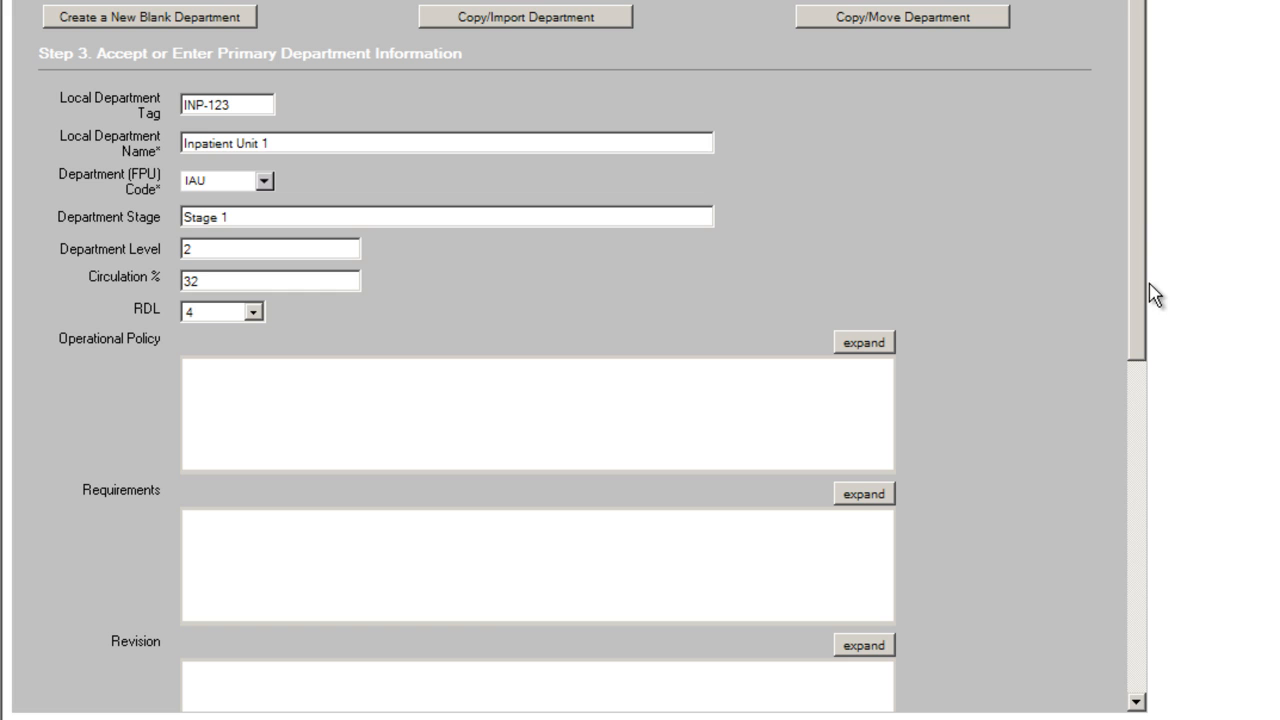
pyautogui.scroll(-3, 1137, 291)
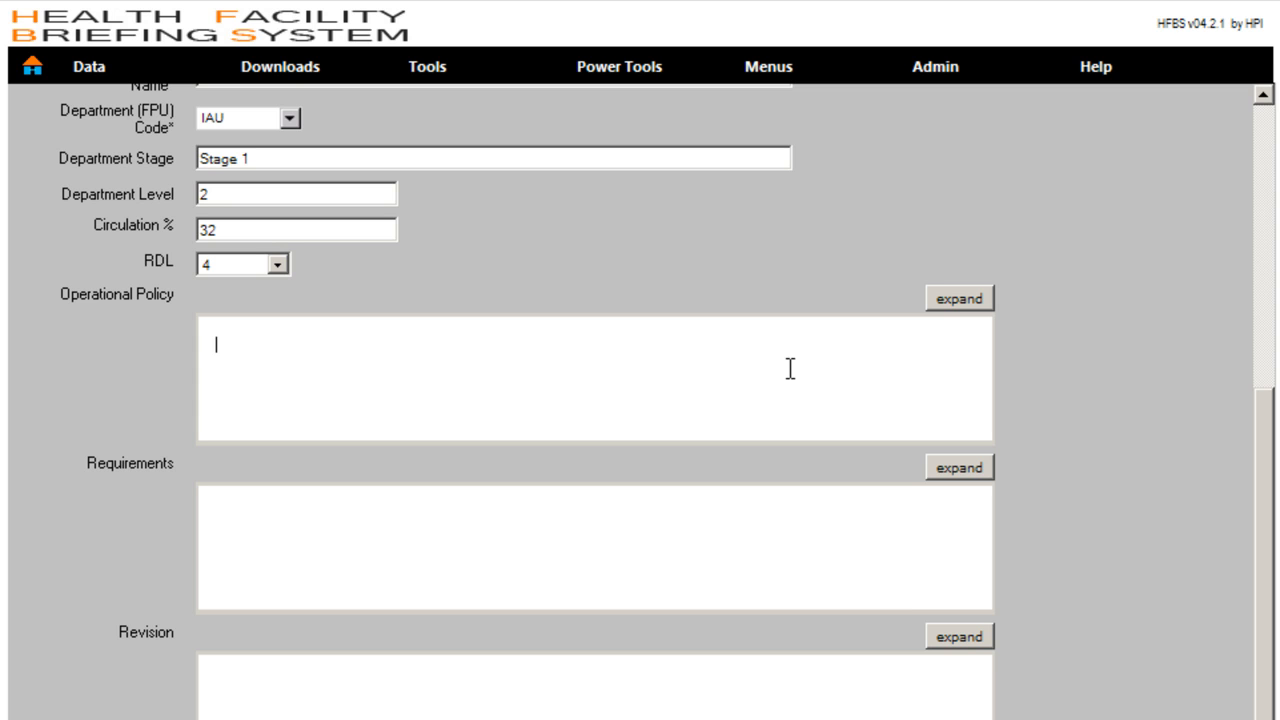
pyautogui.click(962, 301)
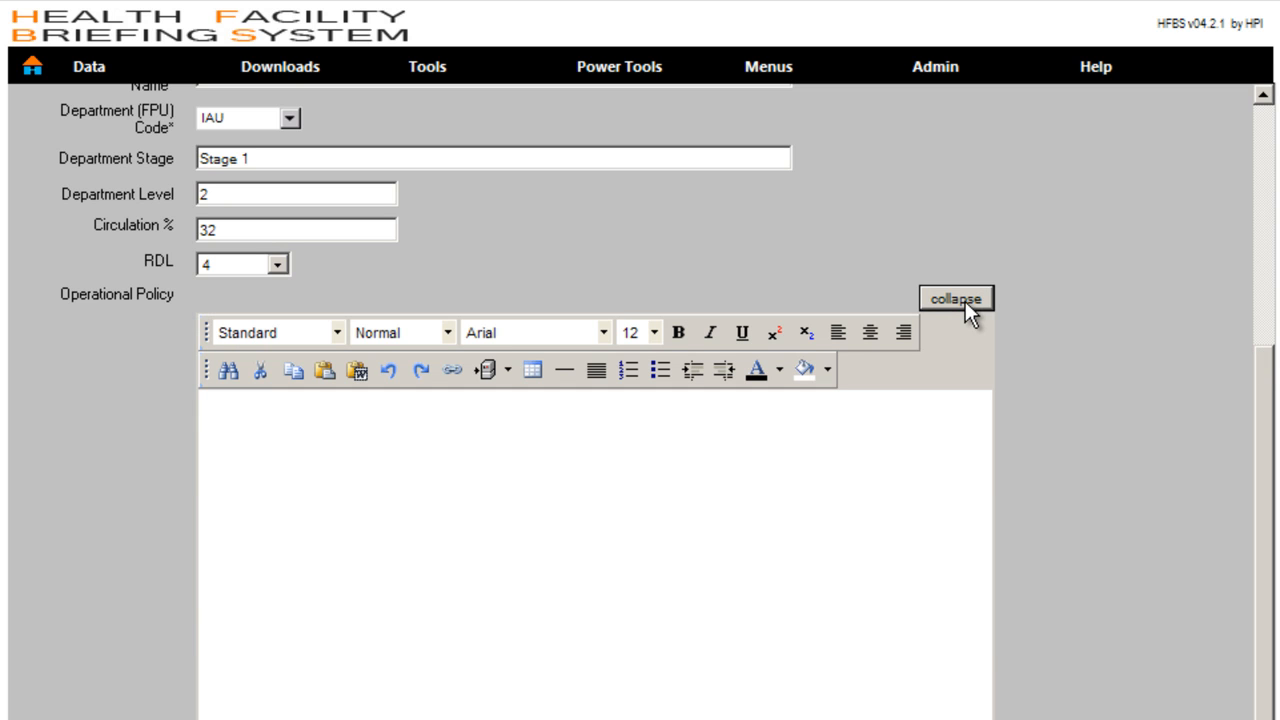
pyautogui.click(965, 298)
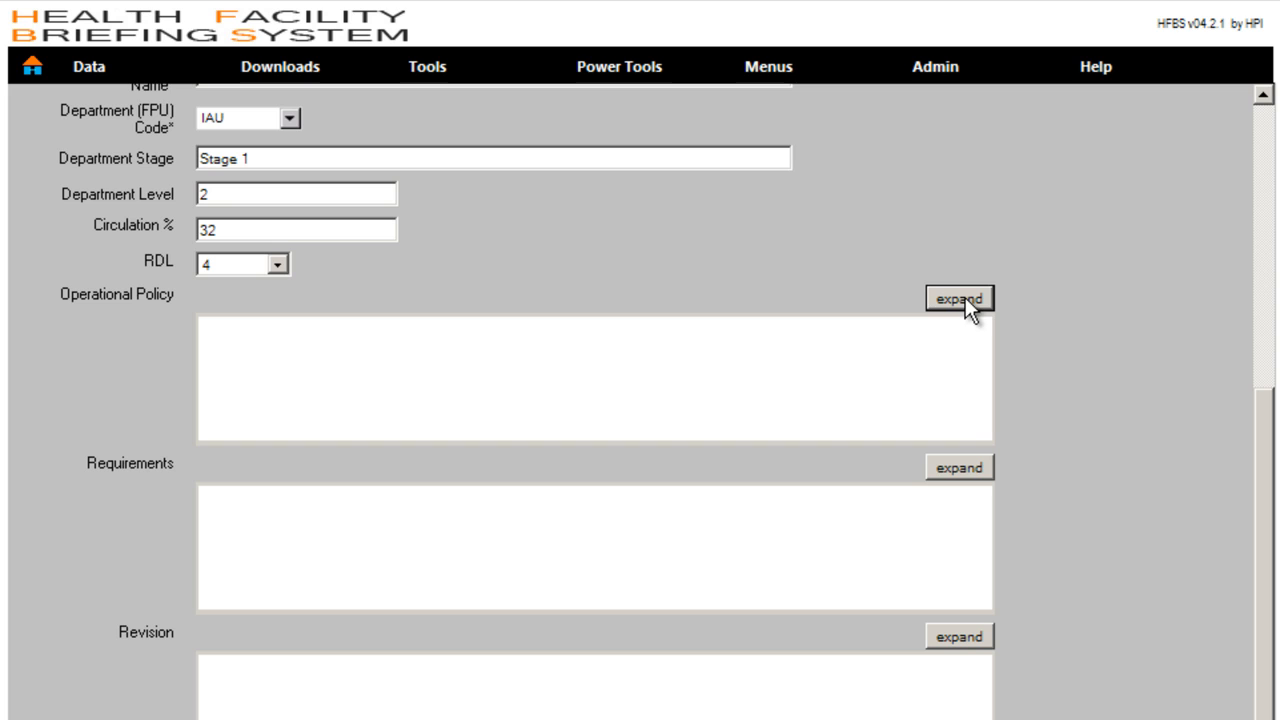
# Enter "30 Beds" as the department's requirements.
pyautogui.click(293, 376)
pyautogui.click(282, 531)
pyautogui.write('30 Beds')
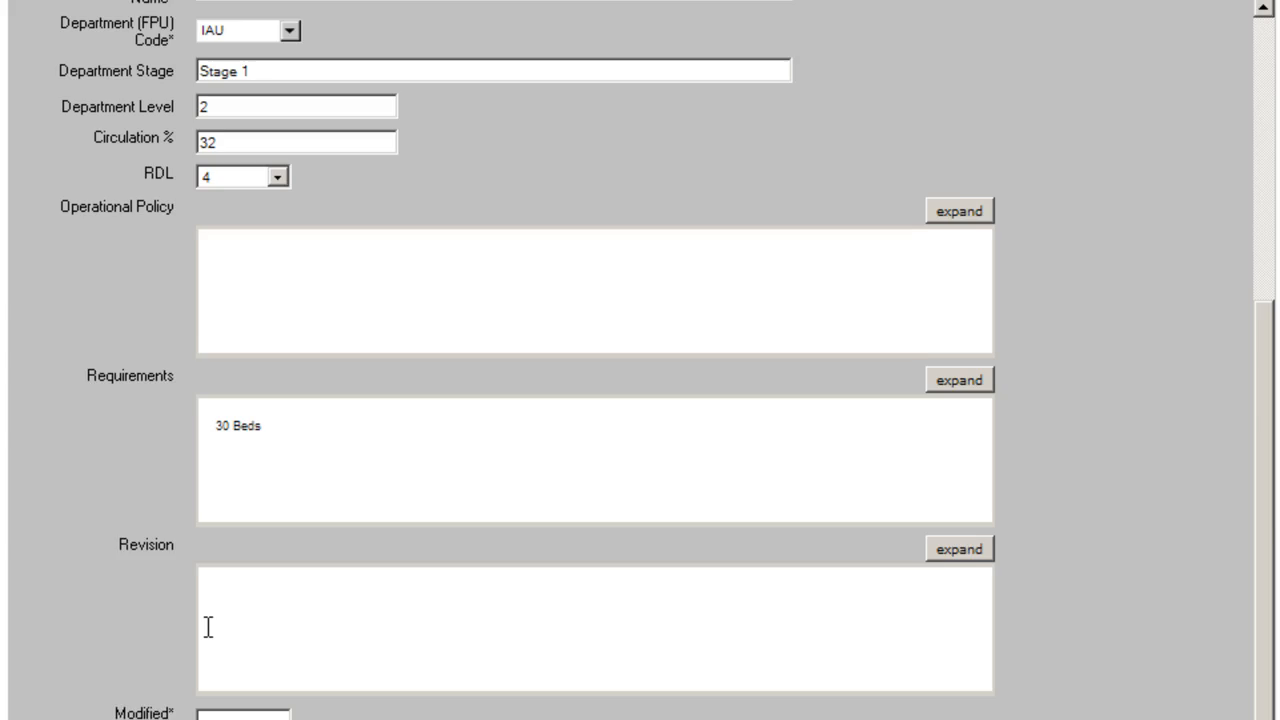
# Enter the revision note "13.1.11, - First Draft" and set the modified date to 13.1.2011.
pyautogui.click(209, 711)
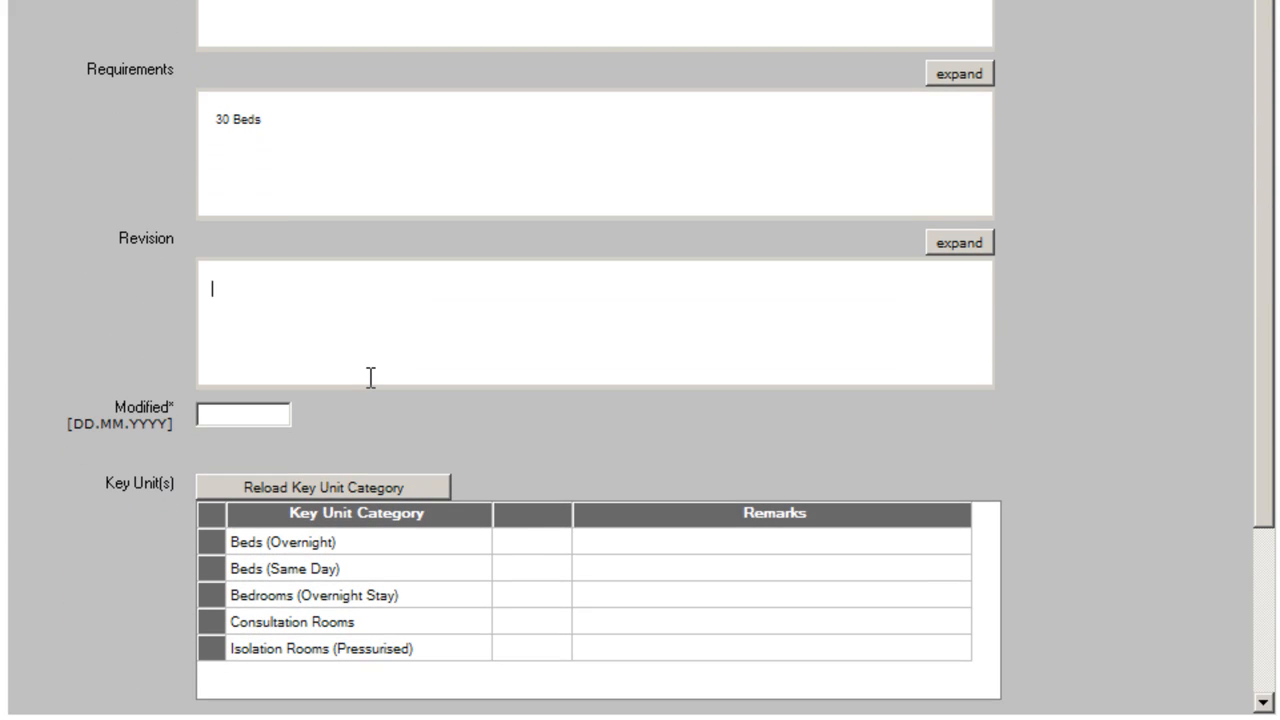
pyautogui.write('13.1.11, - First Draft')
pyautogui.click(242, 416)
pyautogui.write('13.')
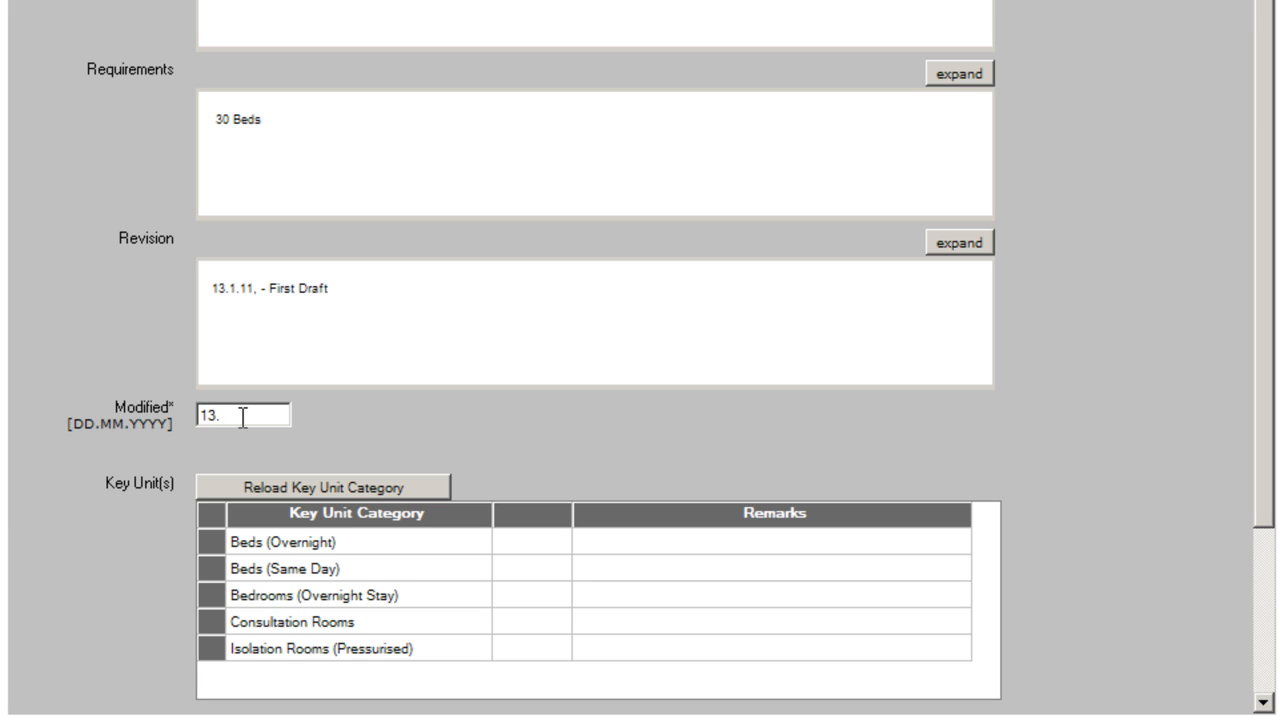
pyautogui.write('1.2011')
# Fill in the key units: 30 overnight beds, 2 same-day beds, 2 overnight-stay bedrooms, 2 consultation rooms and 1 pressurised isolation room.
pyautogui.scroll(-3, 980, 420)
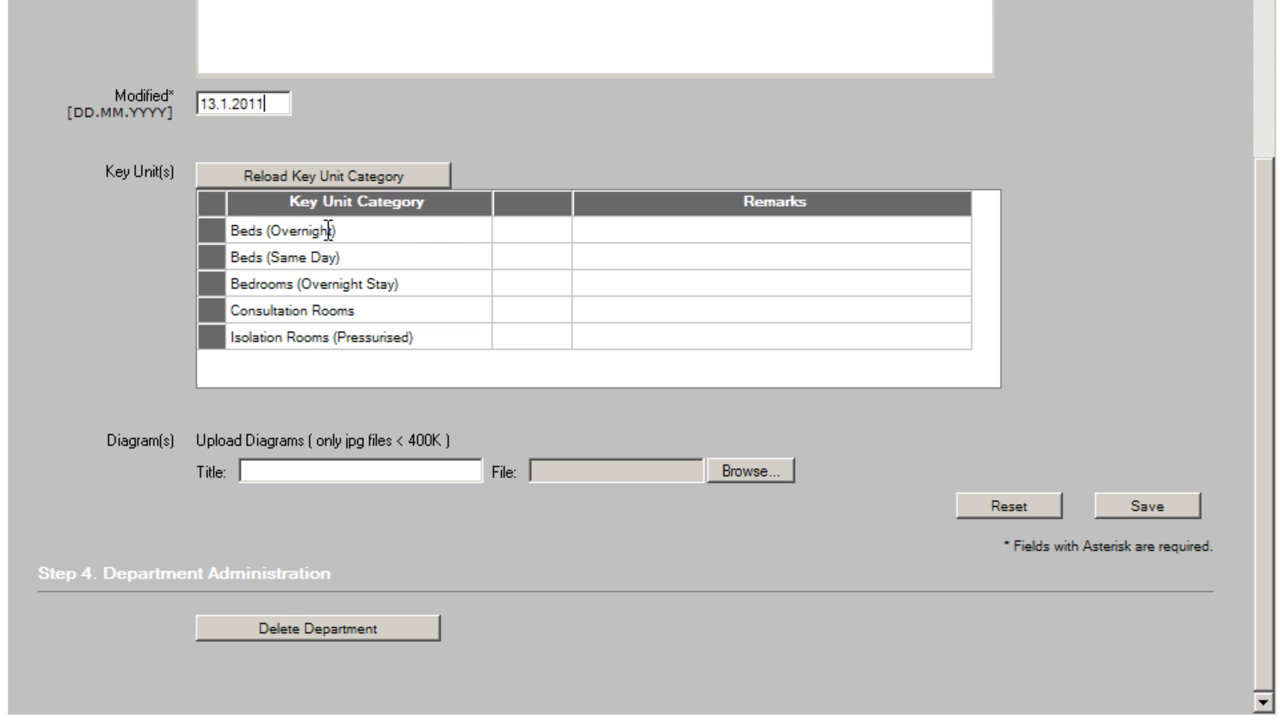
pyautogui.click(529, 233)
pyautogui.write('30')
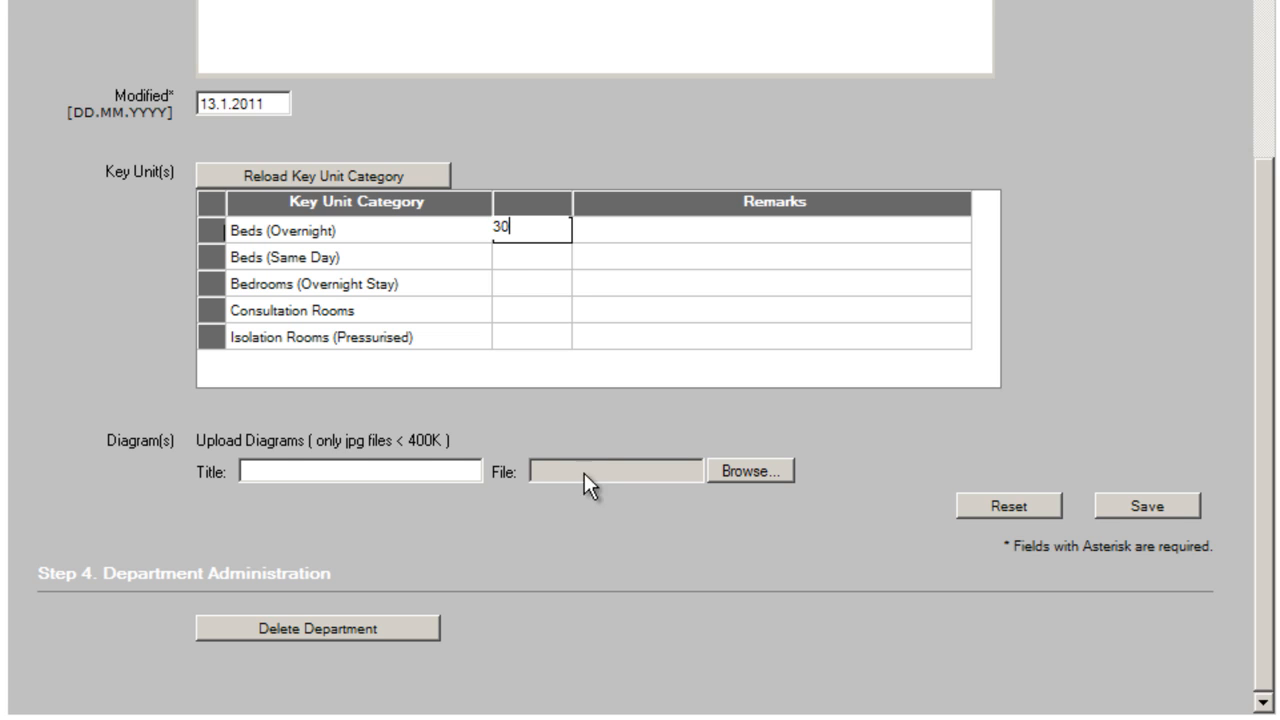
pyautogui.click(518, 261)
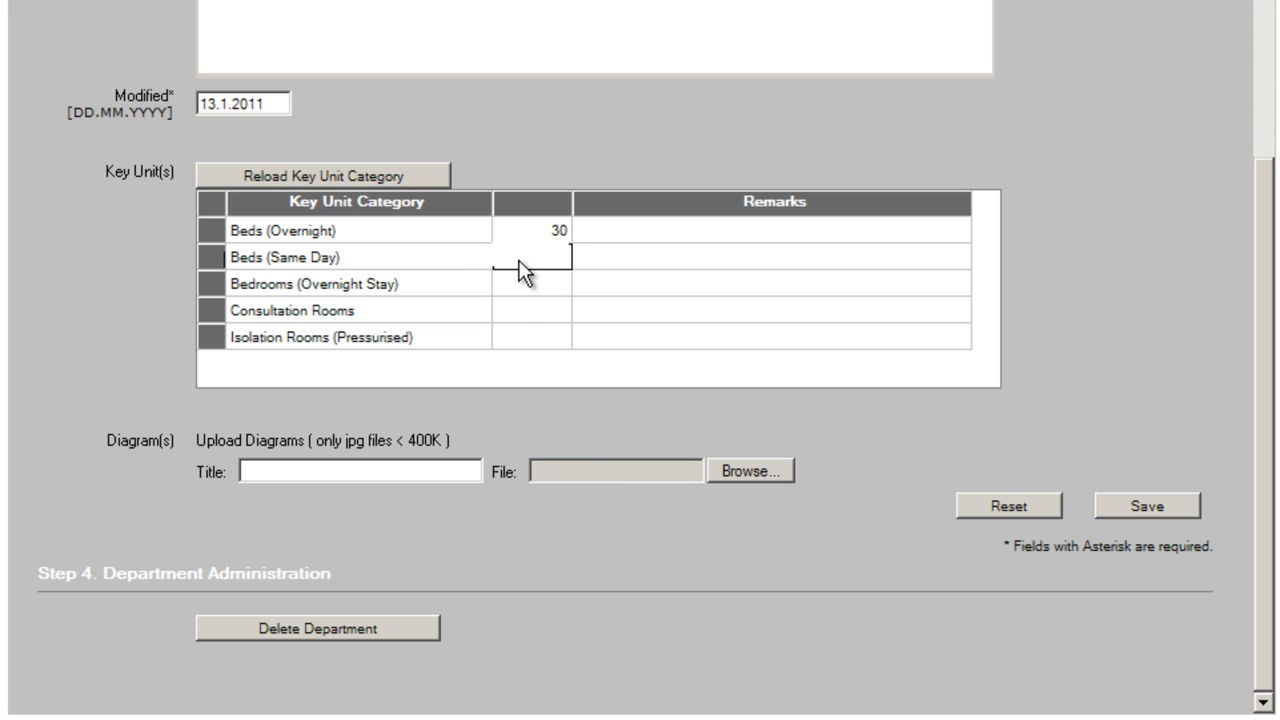
pyautogui.write('2')
pyautogui.press('Return')
pyautogui.click(516, 284)
pyautogui.write('2')
pyautogui.press('Return')
pyautogui.write('2')
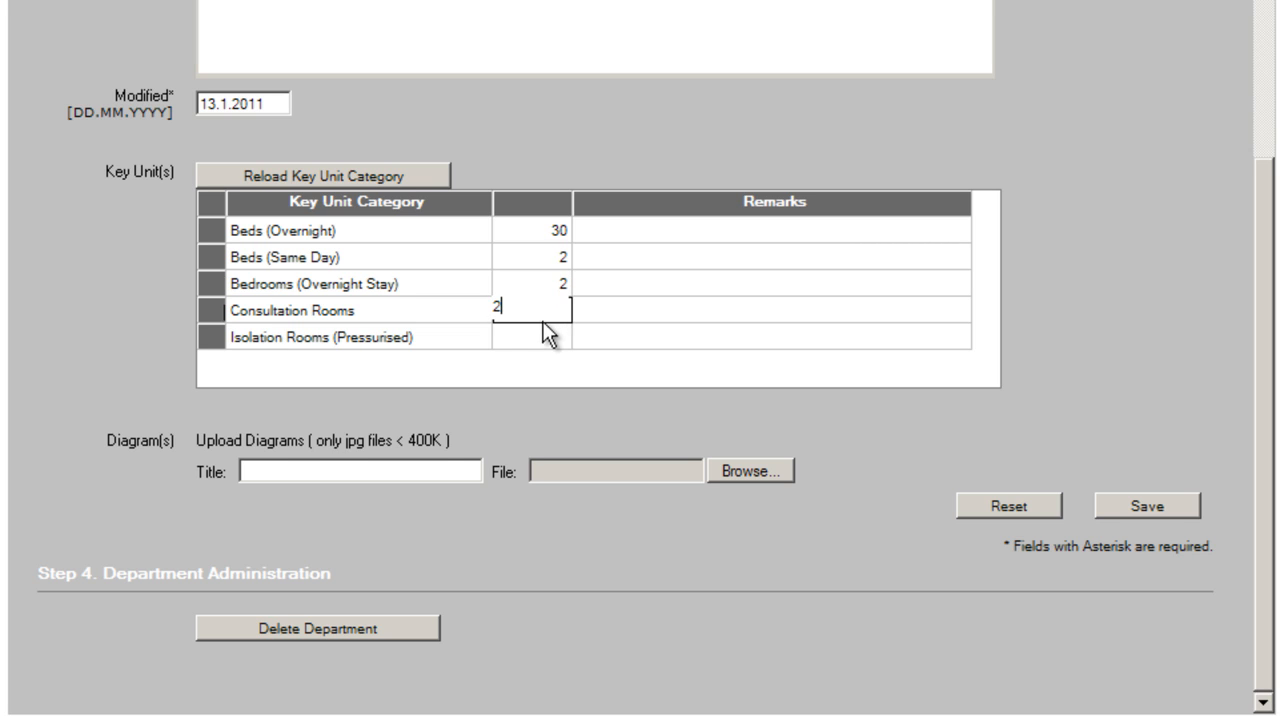
pyautogui.press('Return')
pyautogui.write('1')
pyautogui.click(598, 342)
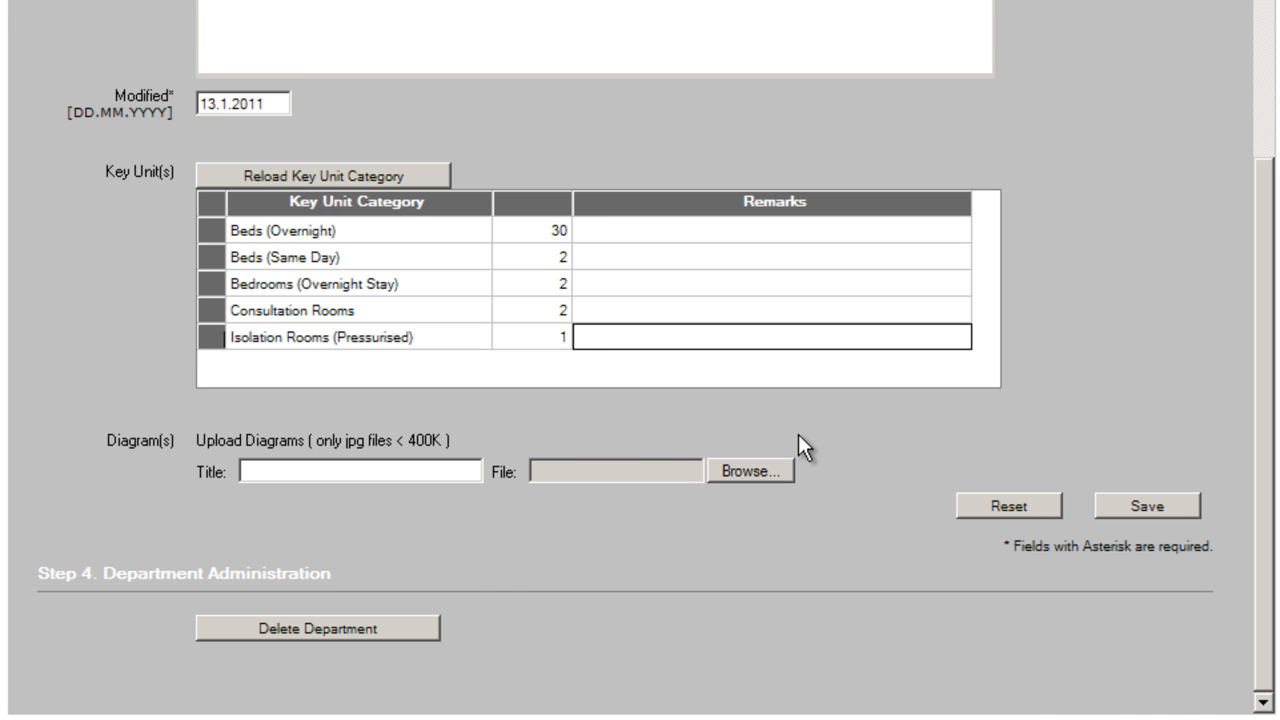
# Give the diagram upload the title "Inpatient Unit" and save the department.
pyautogui.scroll(3, 798, 434)
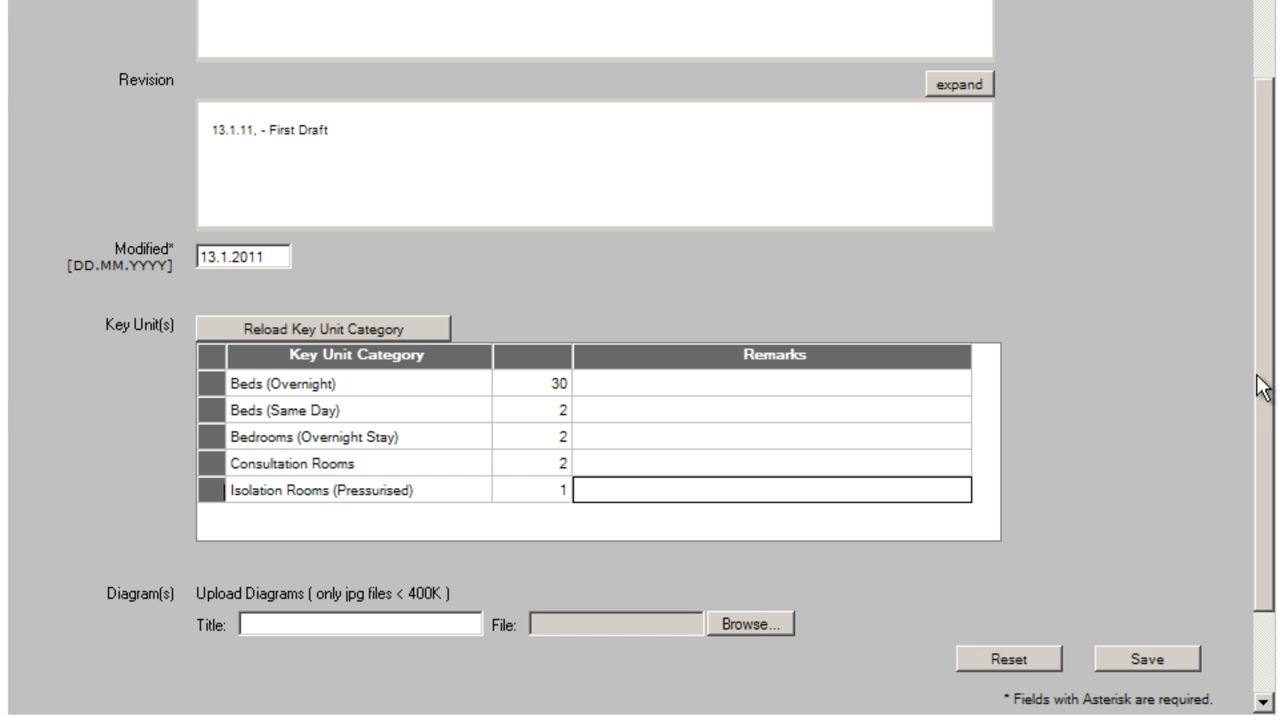
pyautogui.scroll(-3, 1262, 410)
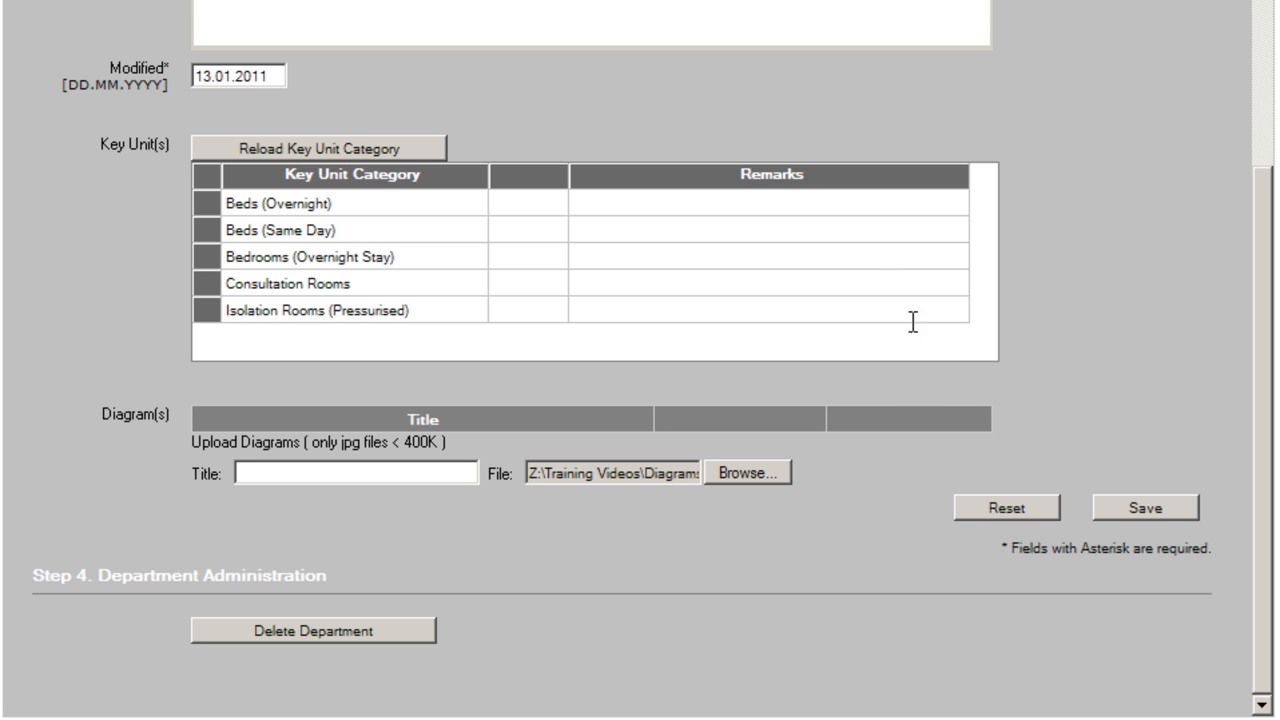
pyautogui.click(317, 472)
pyautogui.write('Inpatient Unit')
pyautogui.click(1155, 512)
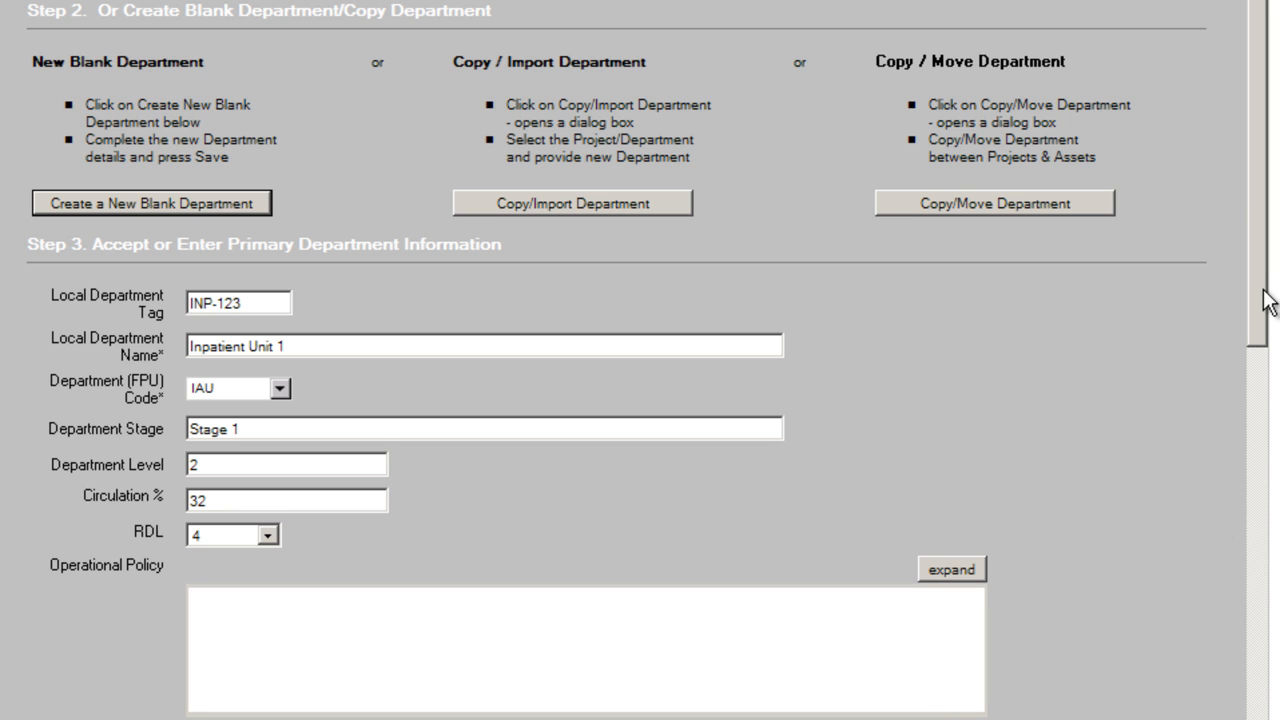
pyautogui.moveTo(1257, 314); pyautogui.dragTo(1257, 719)
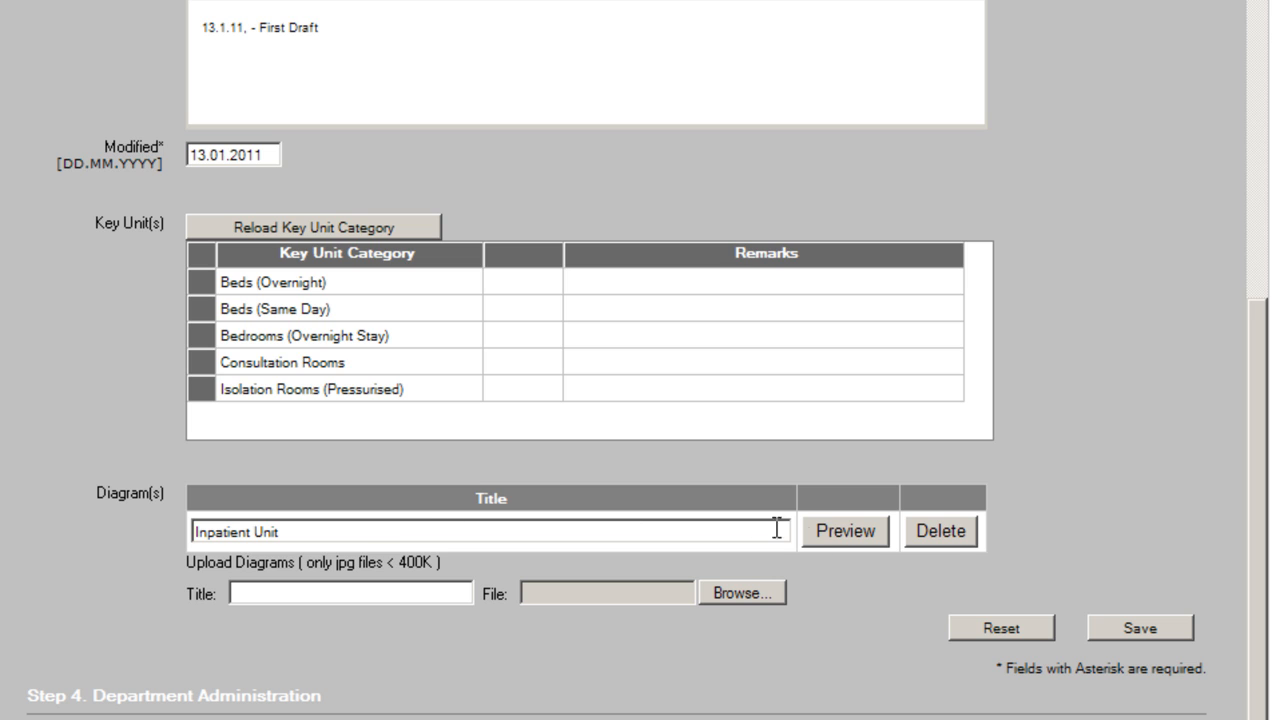
# Preview the uploaded Inpatient Unit diagram, close the preview, and cancel the deletion of the department.
pyautogui.click(850, 529)
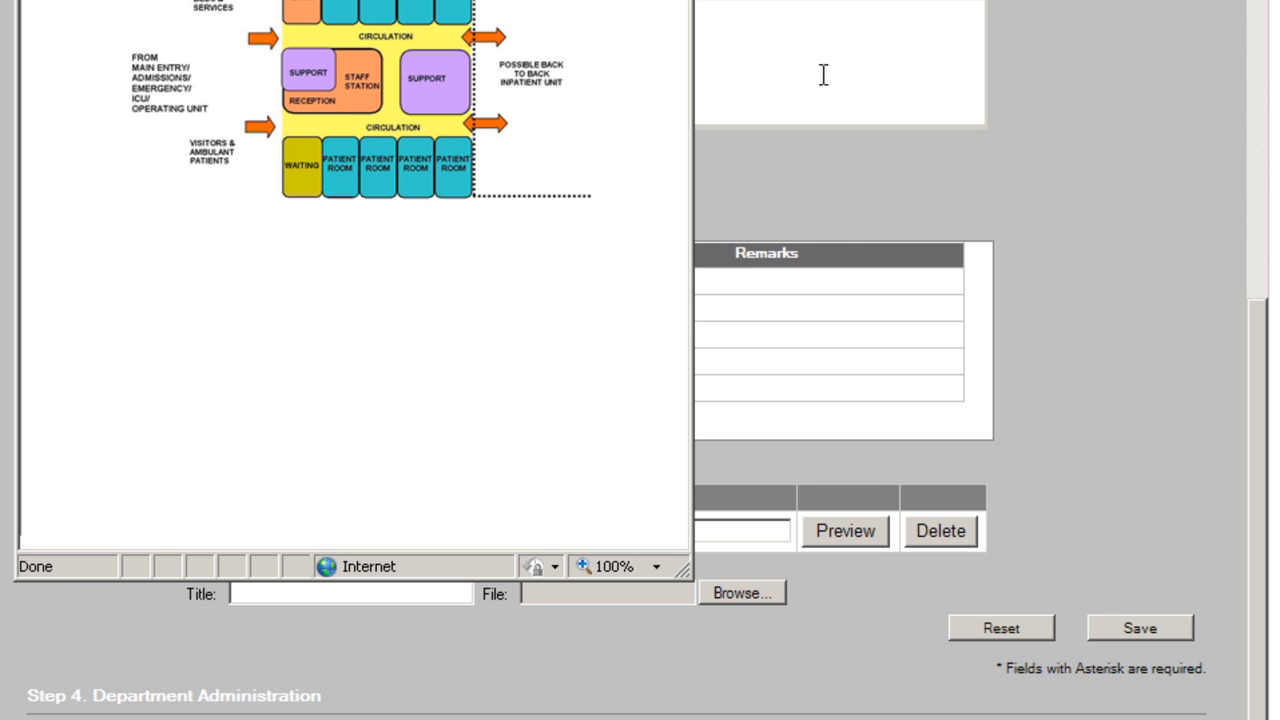
pyautogui.hotkey('alt', 'F4')
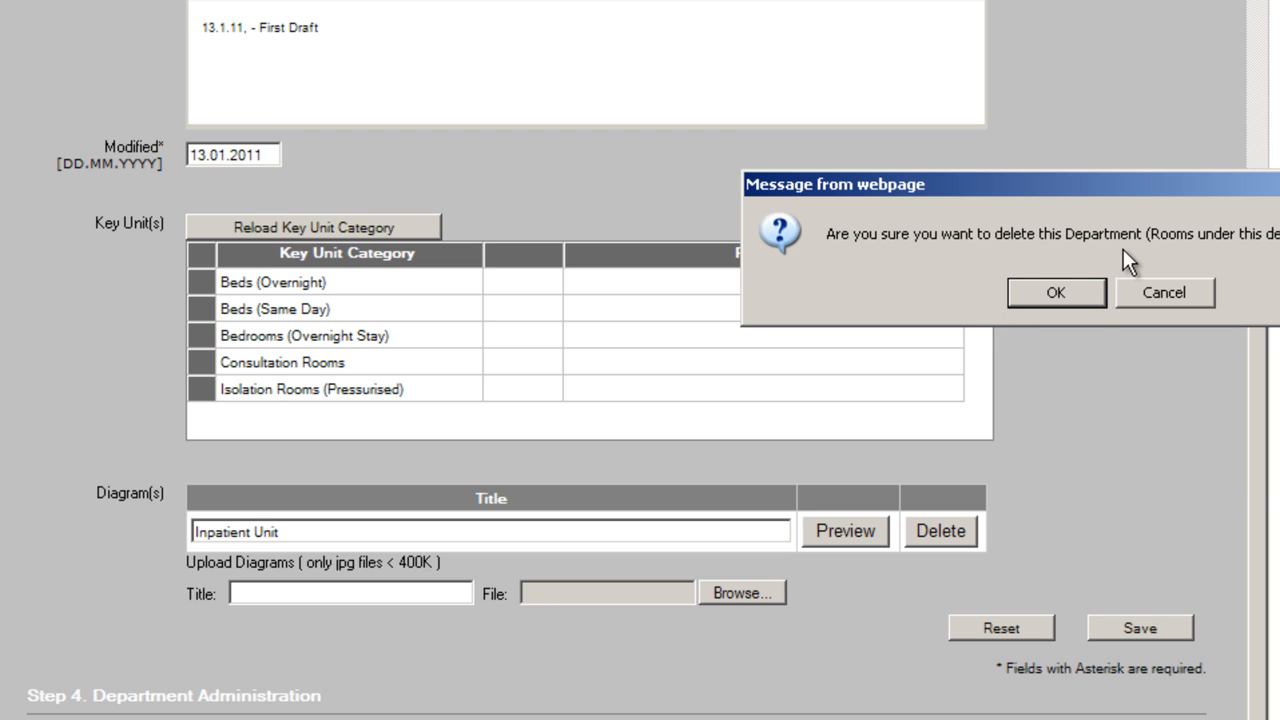
pyautogui.click(1167, 294)
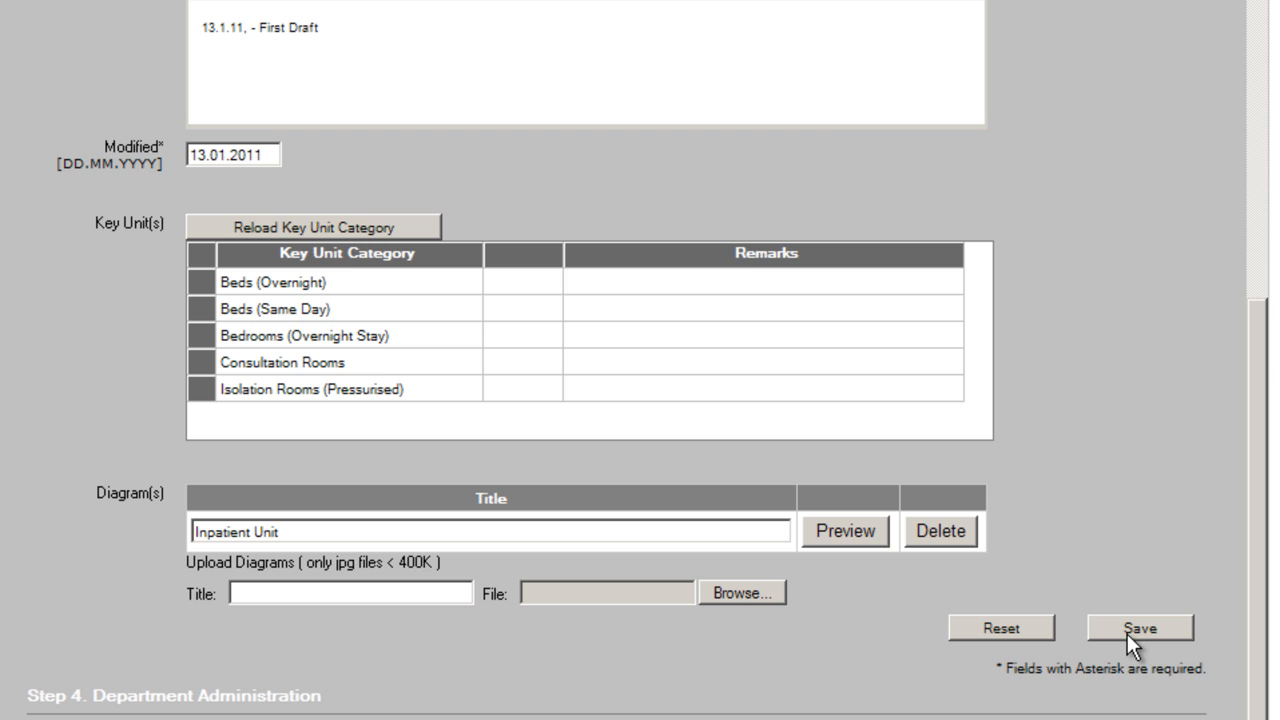
# Check the project's list of departments for the Inpatient Unit 1 entry.
pyautogui.scroll(10, 1260, 710)
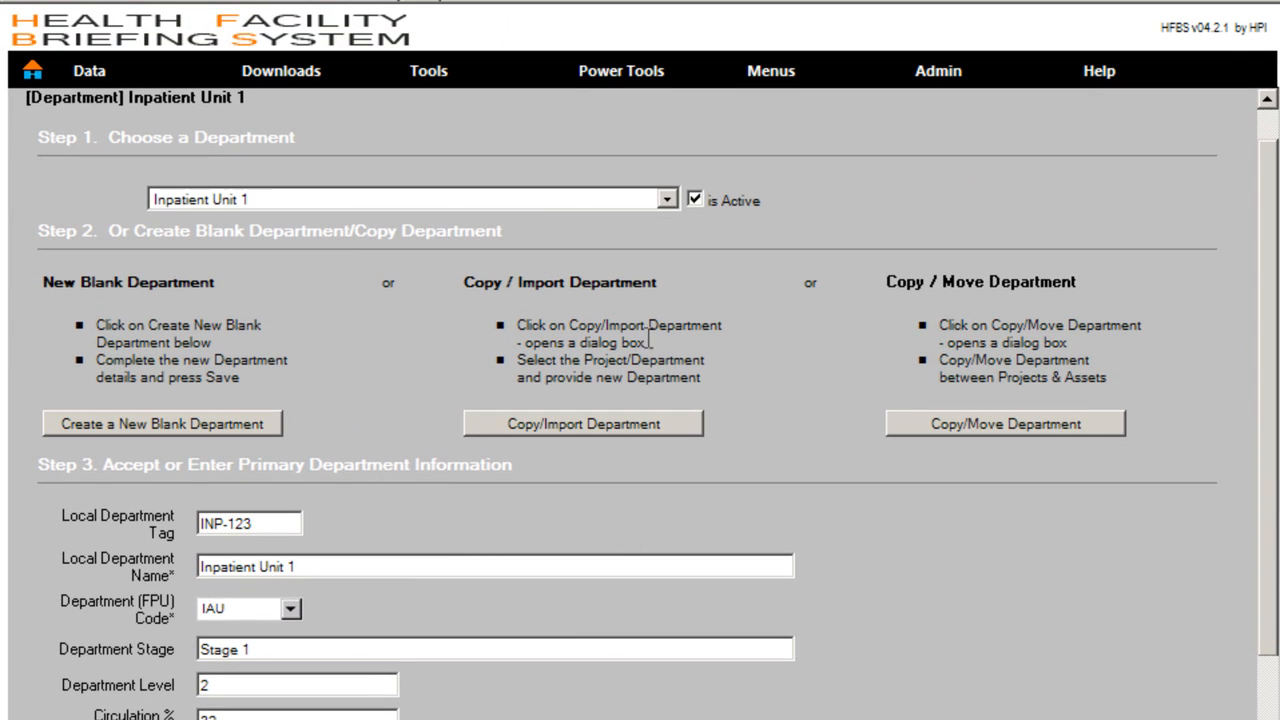
pyautogui.click(666, 200)
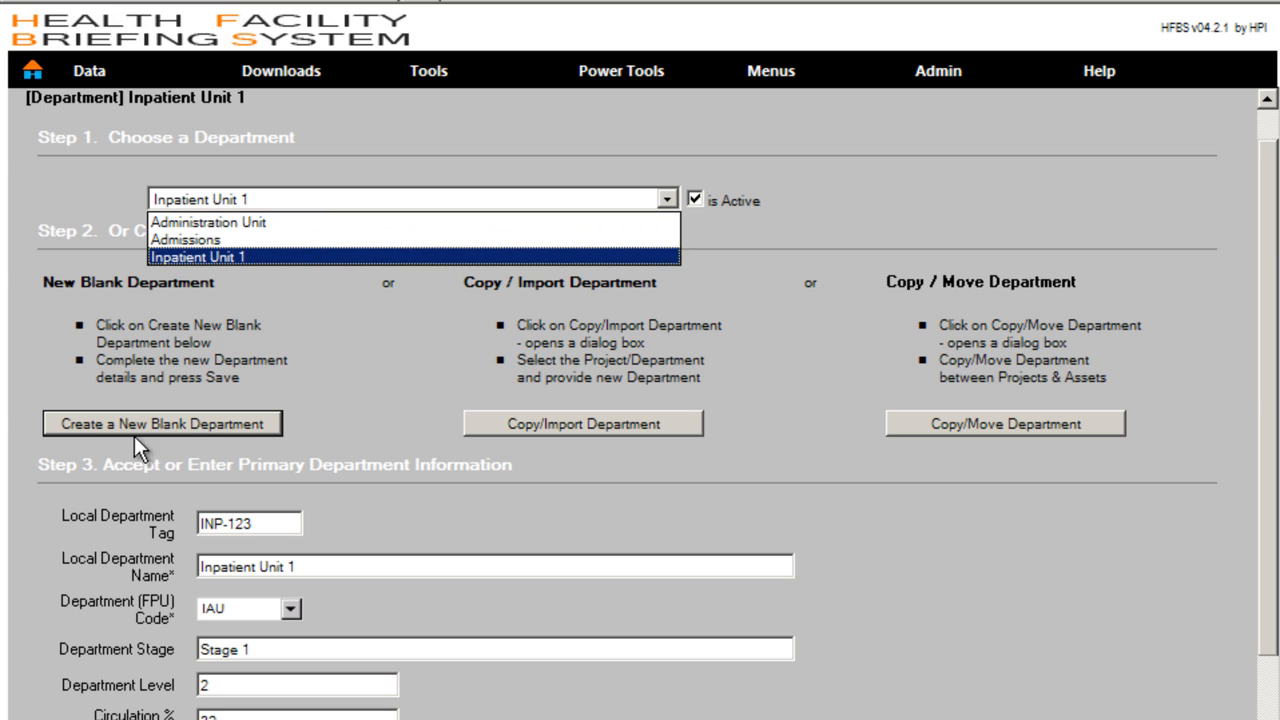
pyautogui.click(354, 419)
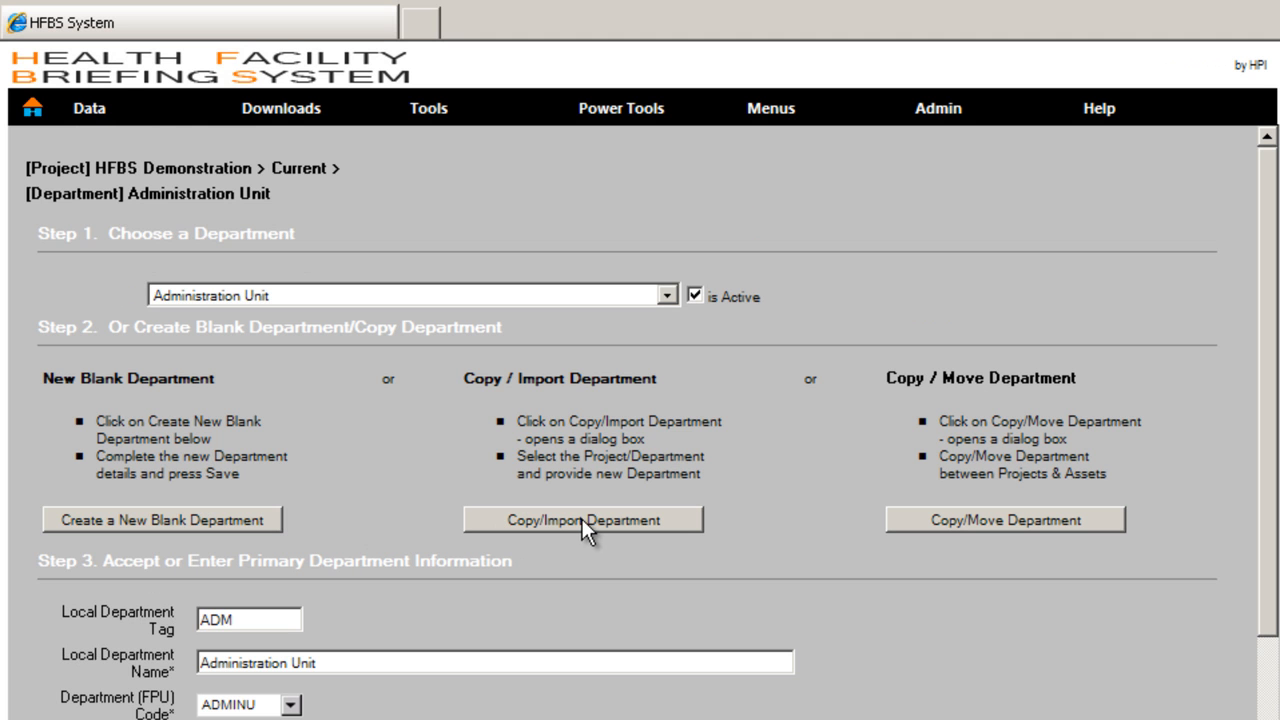
# Start a department copy/import with Australasian Standard Project as the source project and Community Health - RDL All as the source department.
pyautogui.click(582, 519)
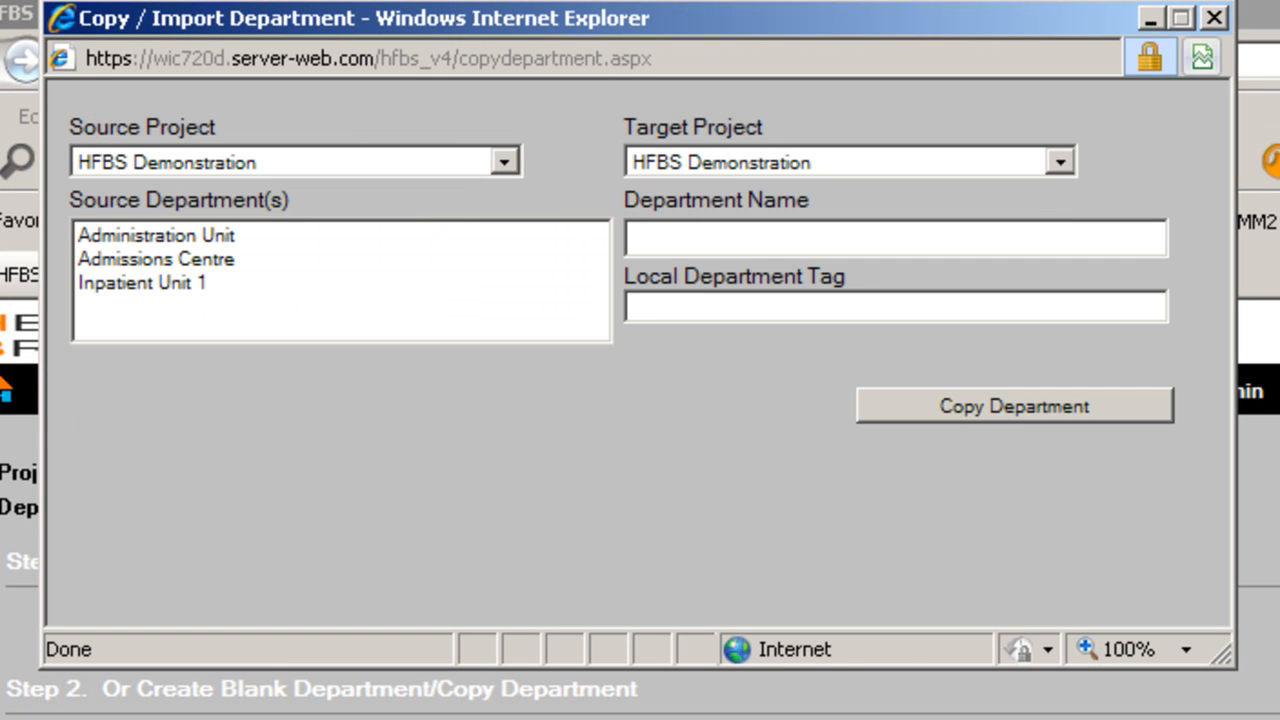
pyautogui.click(508, 165)
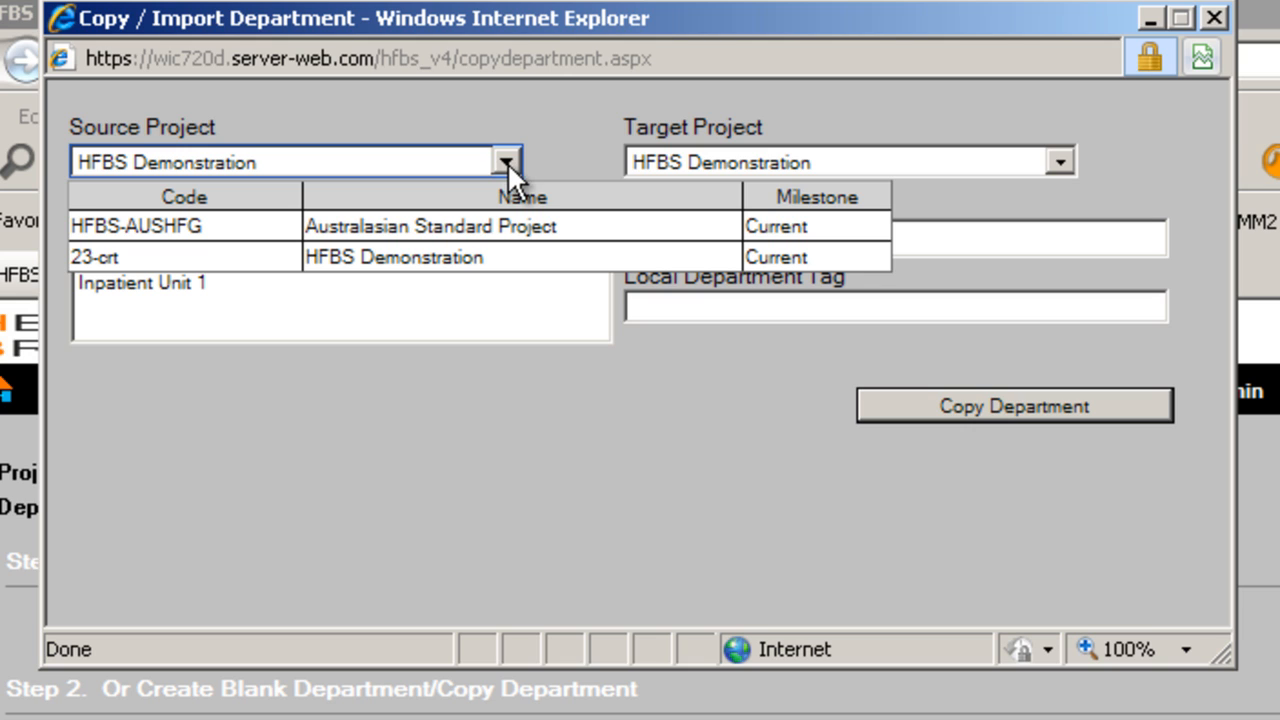
pyautogui.click(531, 226)
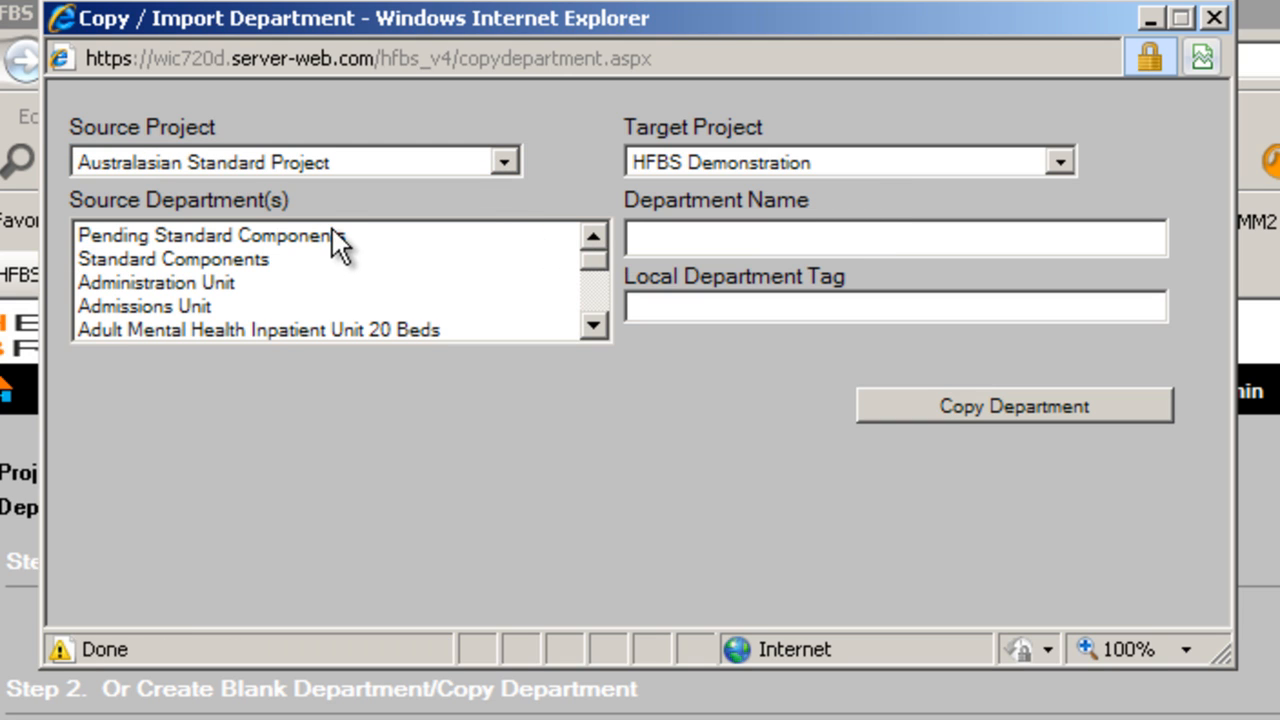
pyautogui.moveTo(593, 317); pyautogui.dragTo(593, 317)
pyautogui.click(280, 288)
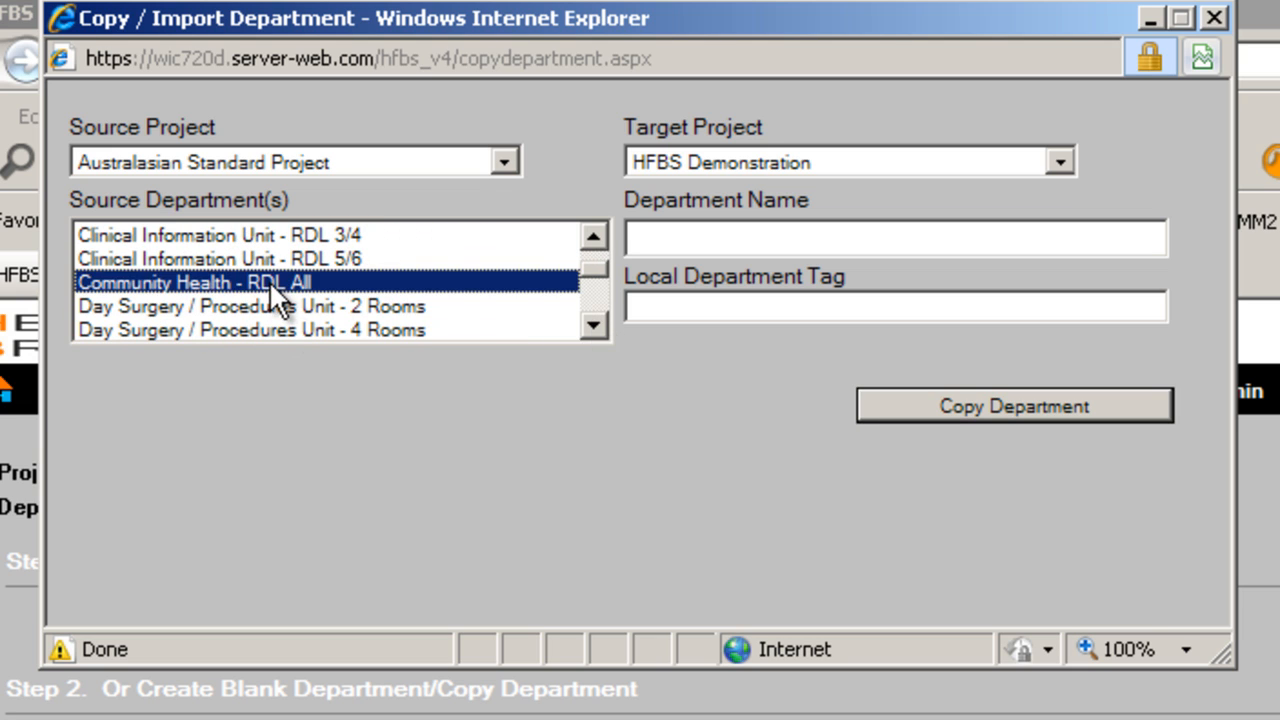
# Keep HFBS Demonstration as the target project and enter the department name "Community Health" with the local department tag "CHH123".
pyautogui.click(1060, 163)
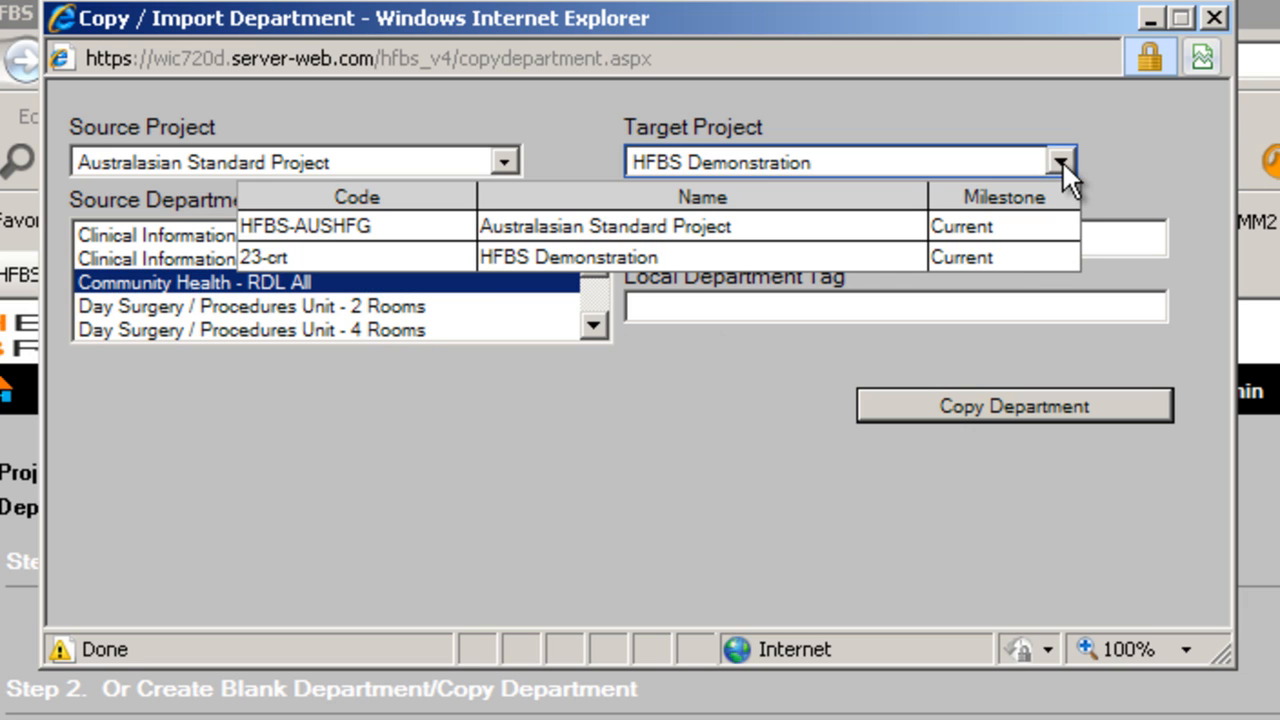
pyautogui.click(1062, 163)
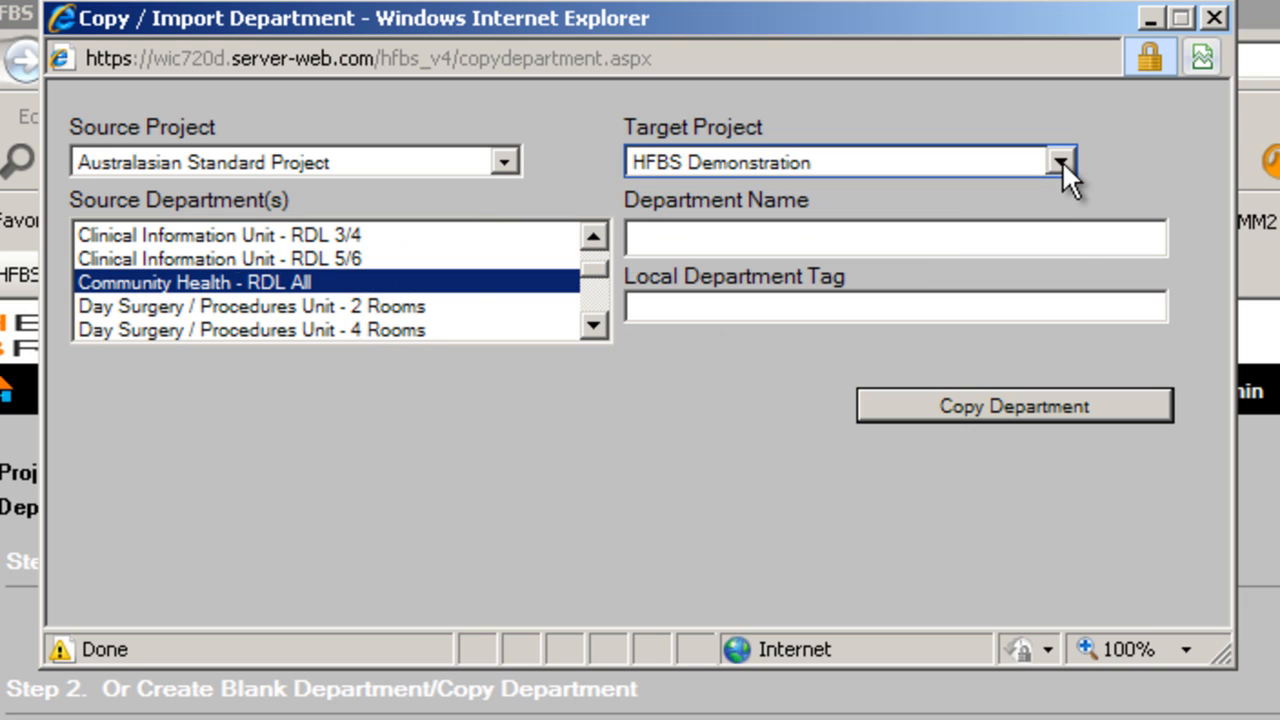
pyautogui.click(784, 234)
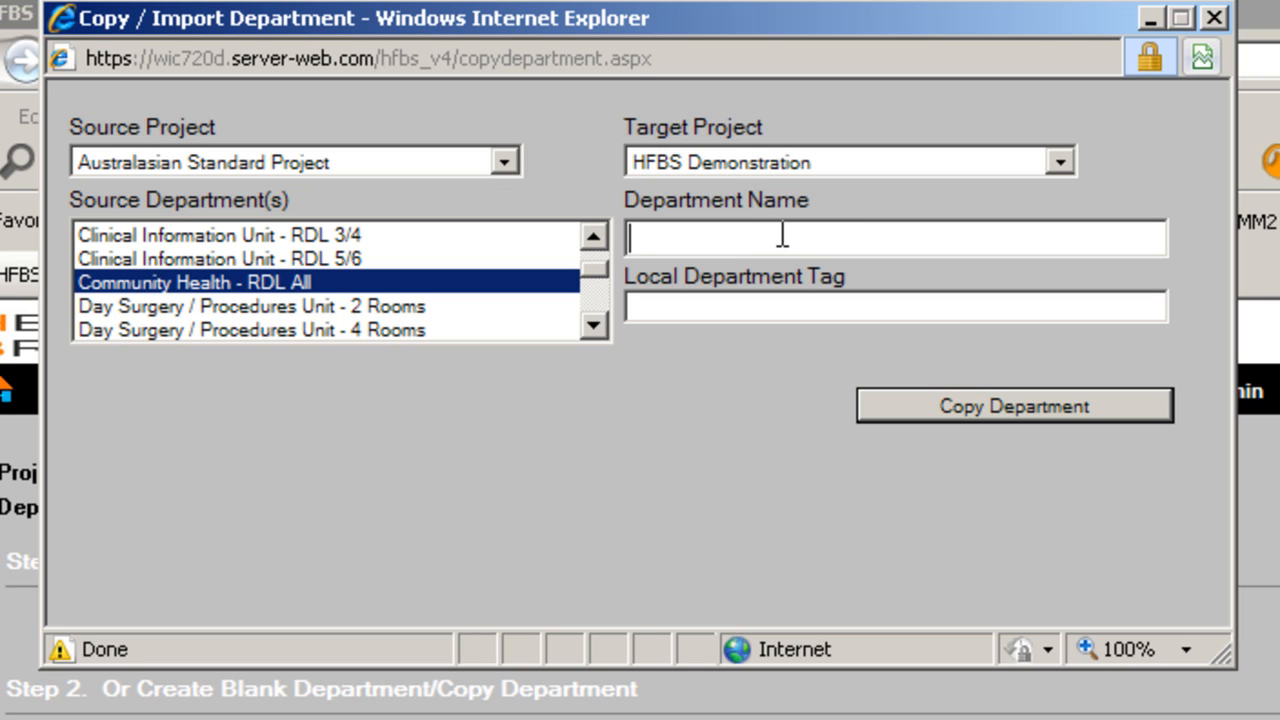
pyautogui.write('Community H')
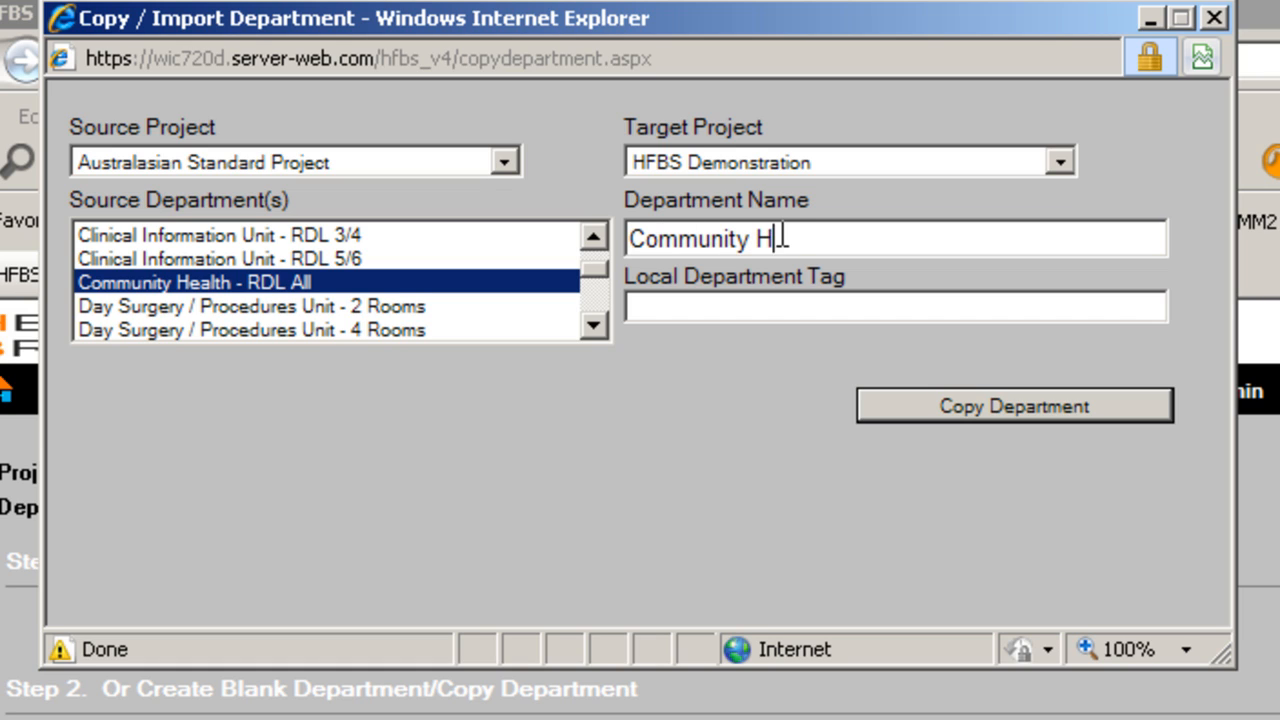
pyautogui.write('ealth')
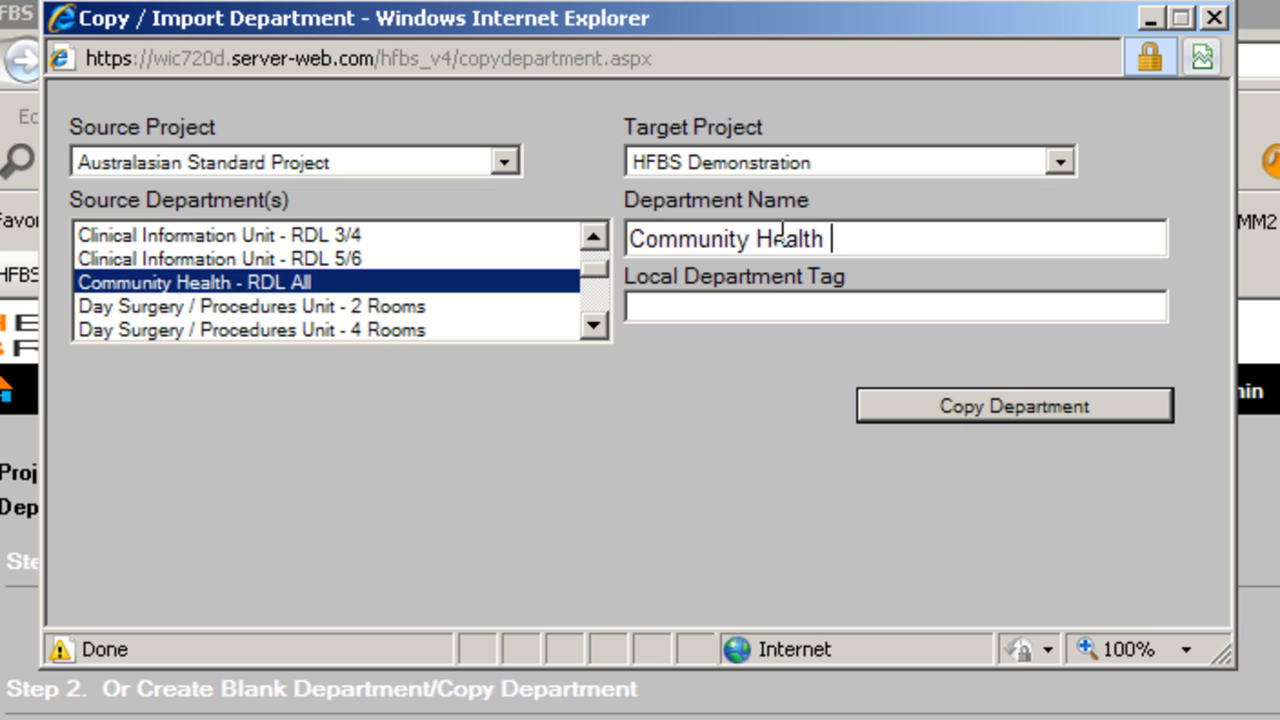
pyautogui.click(686, 310)
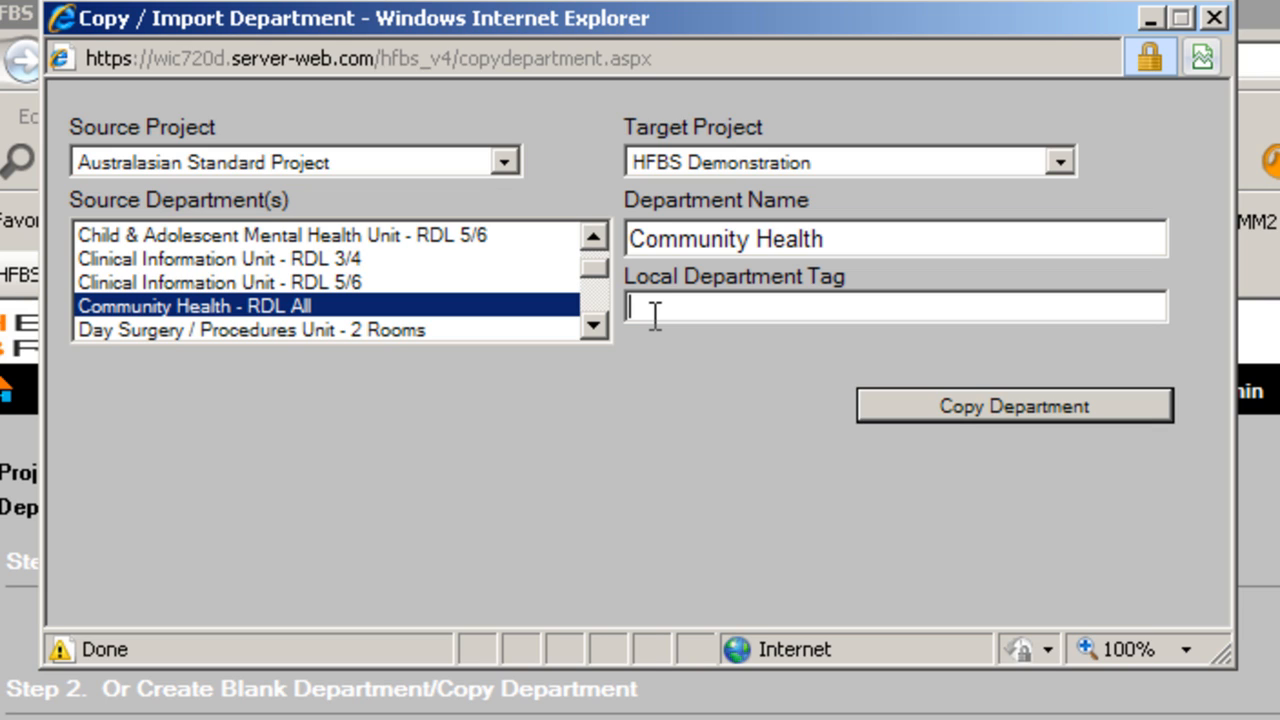
pyautogui.write('cHH123')
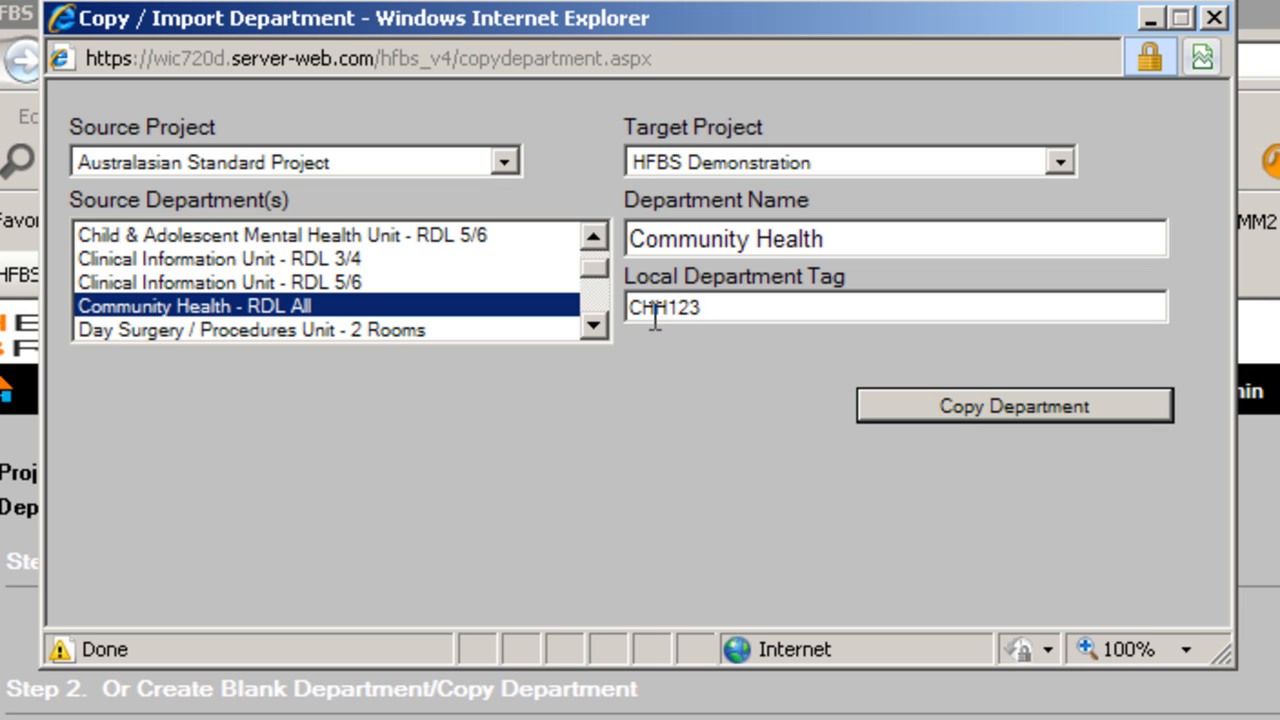
# Copy the department, confirming the source and target projects, and check the list of departments for the copied one.
pyautogui.click(985, 407)
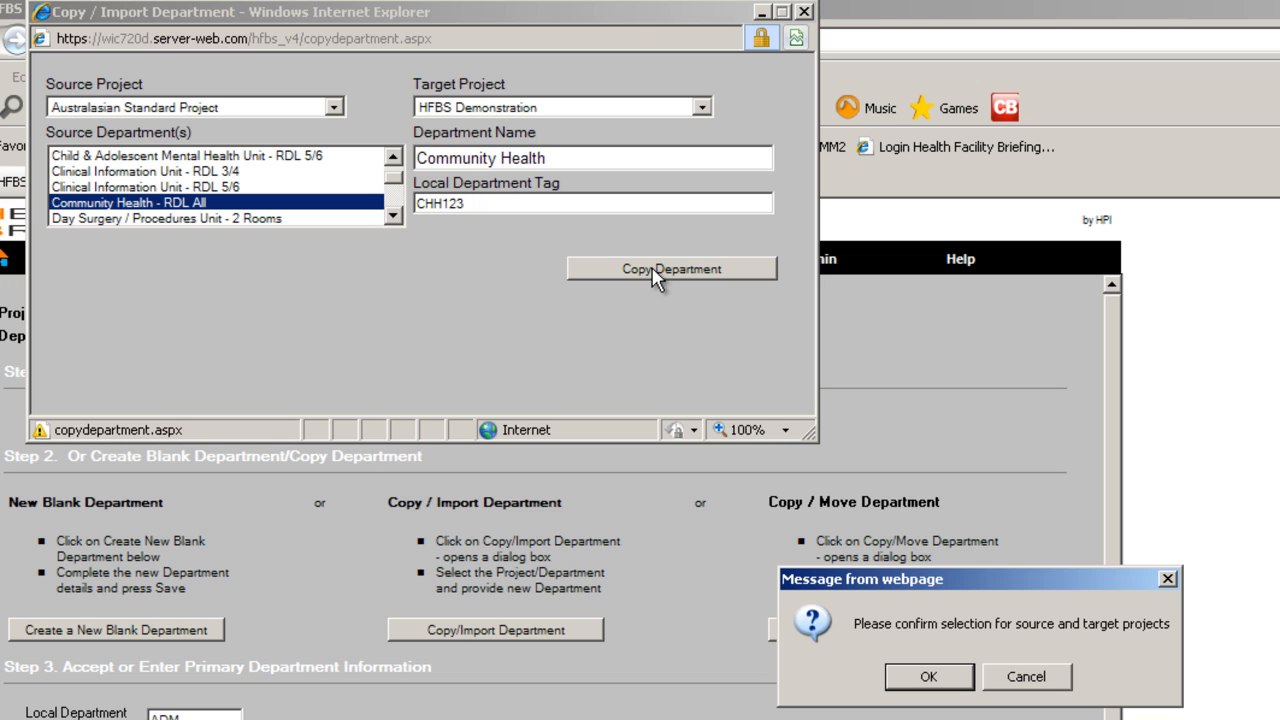
pyautogui.click(928, 677)
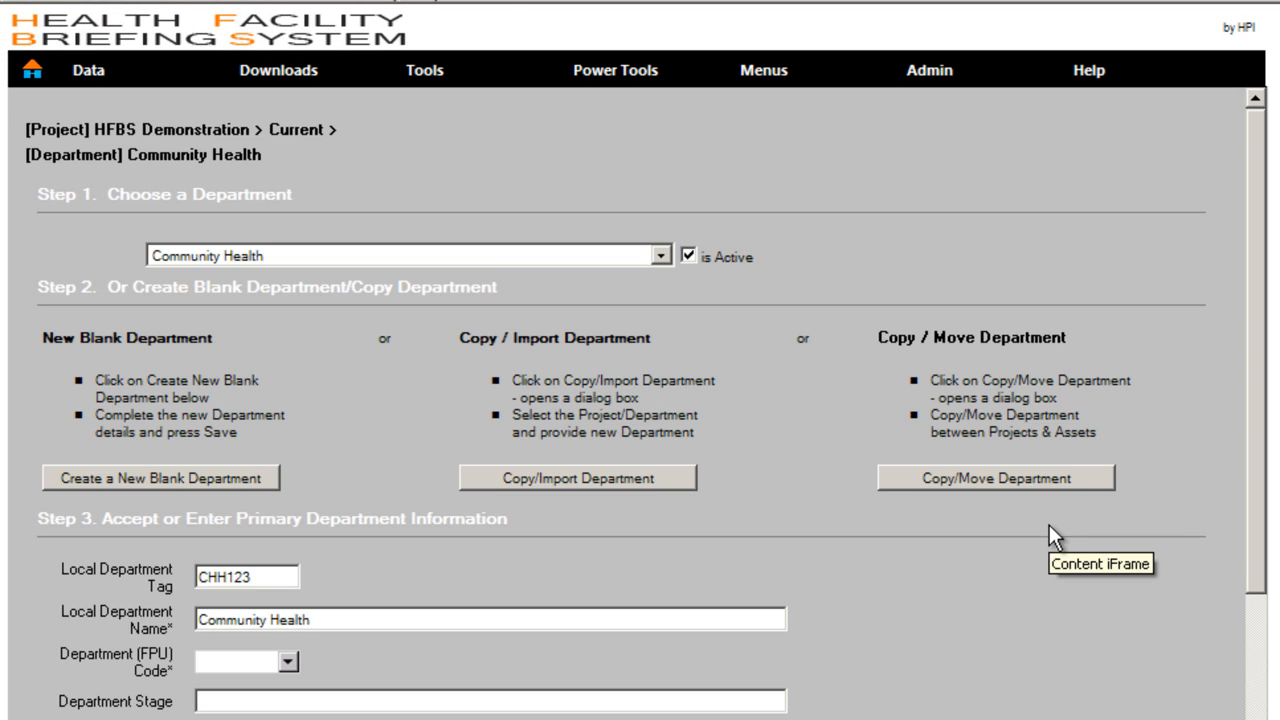
pyautogui.click(663, 257)
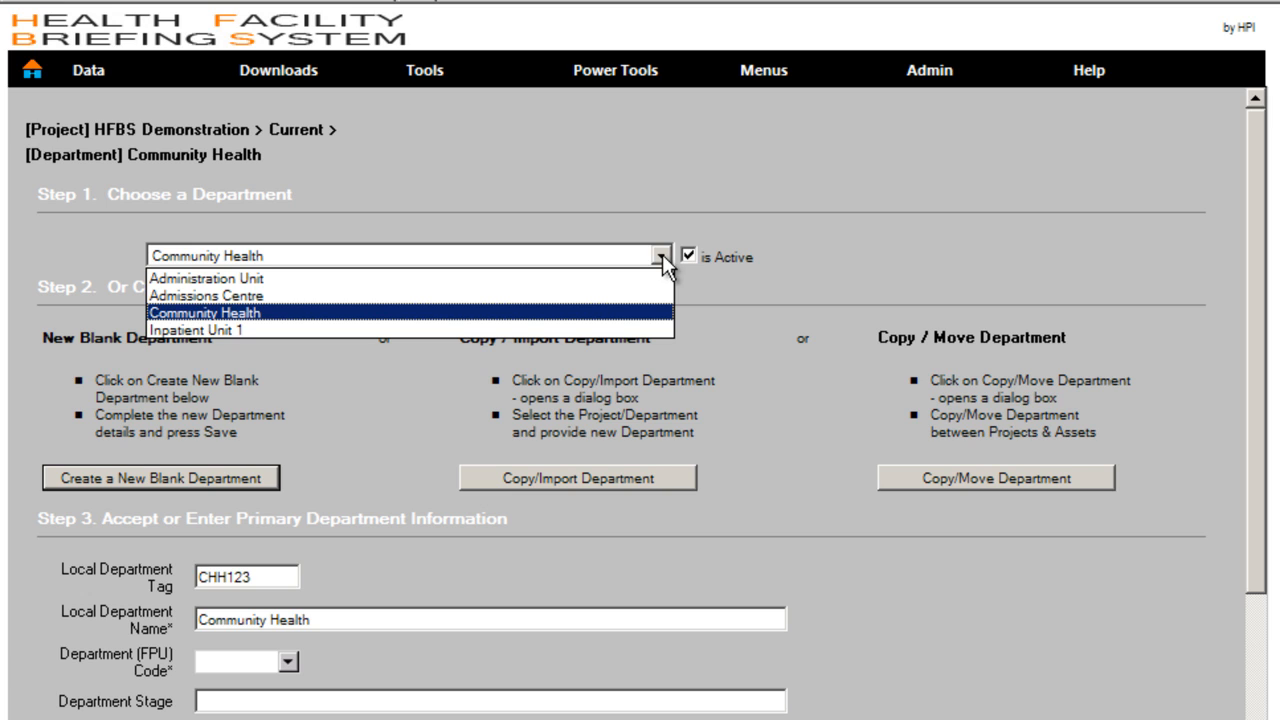